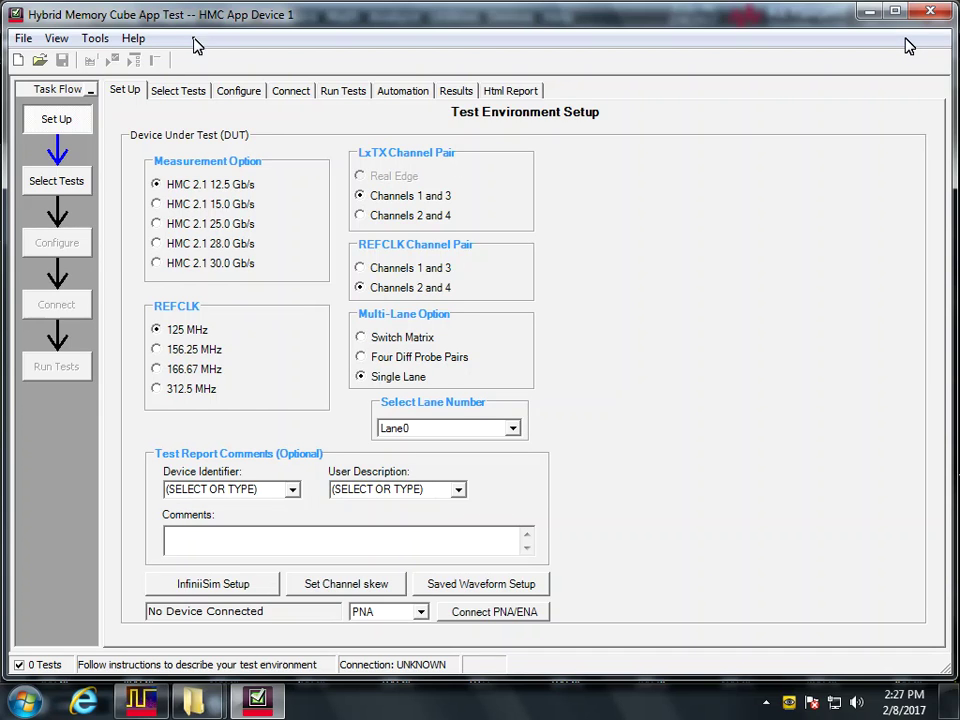
- Open the Create/Edit User-Defined Limit Set dialog via Tools > Compliance limits
left_click(96, 40)
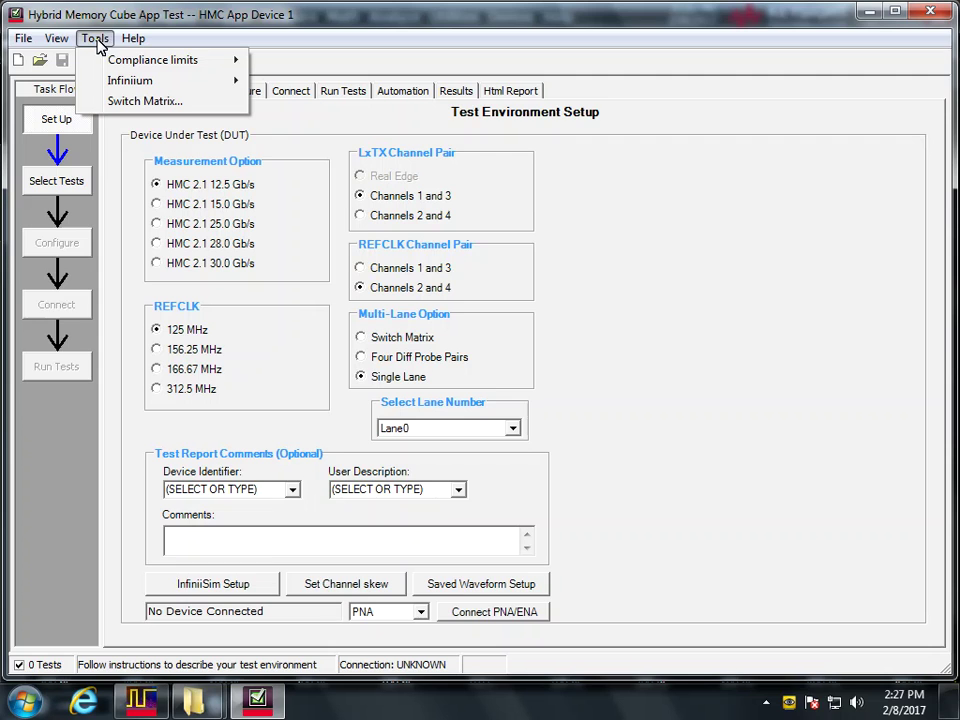
mouse_move(105, 60)
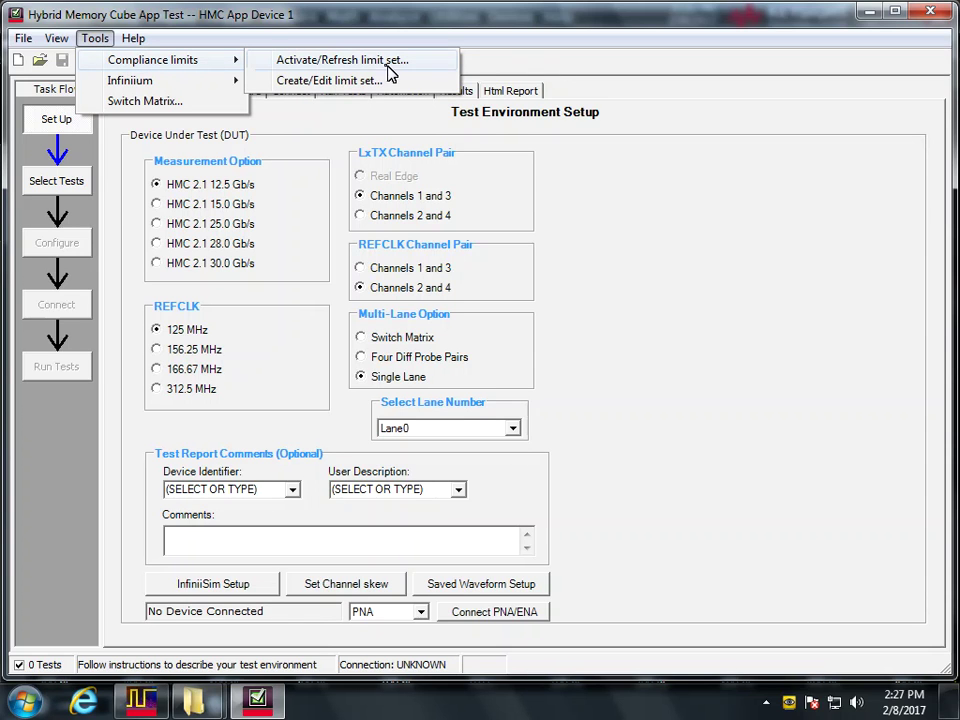
left_click(362, 82)
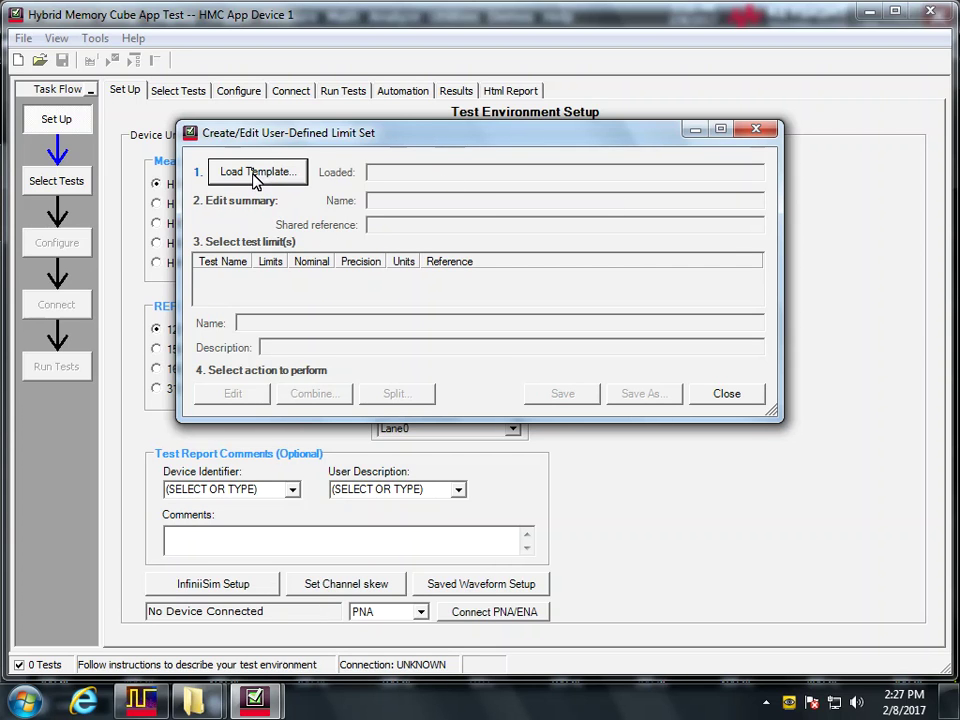
- In Load Template, look at User-defined files, cancel, then choose official HMC 2.1 Test Limit
left_click(257, 172)
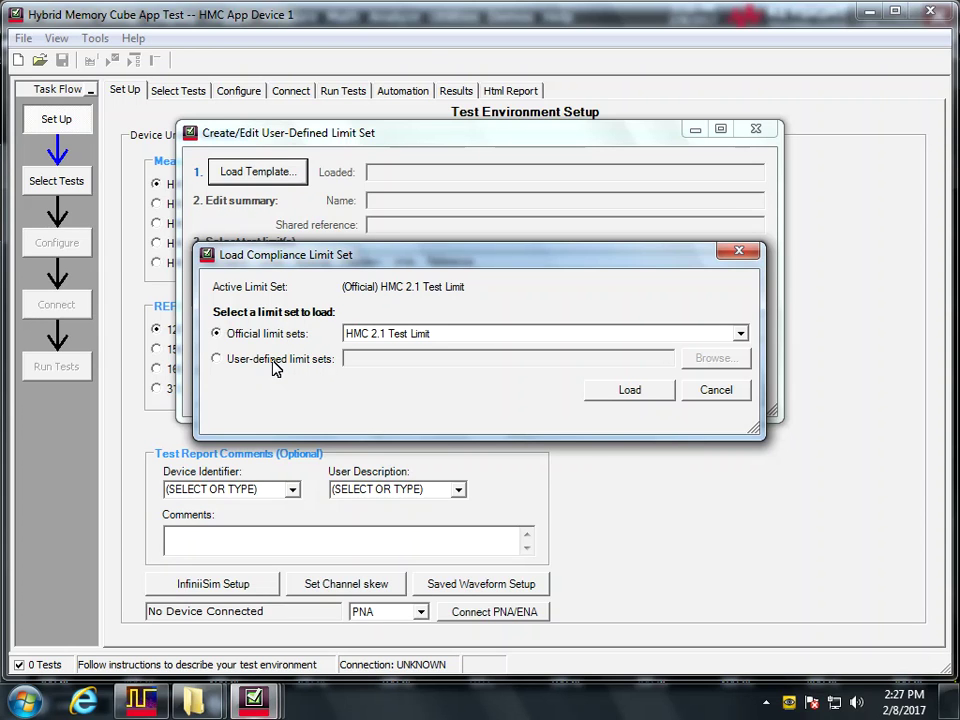
left_click(276, 369)
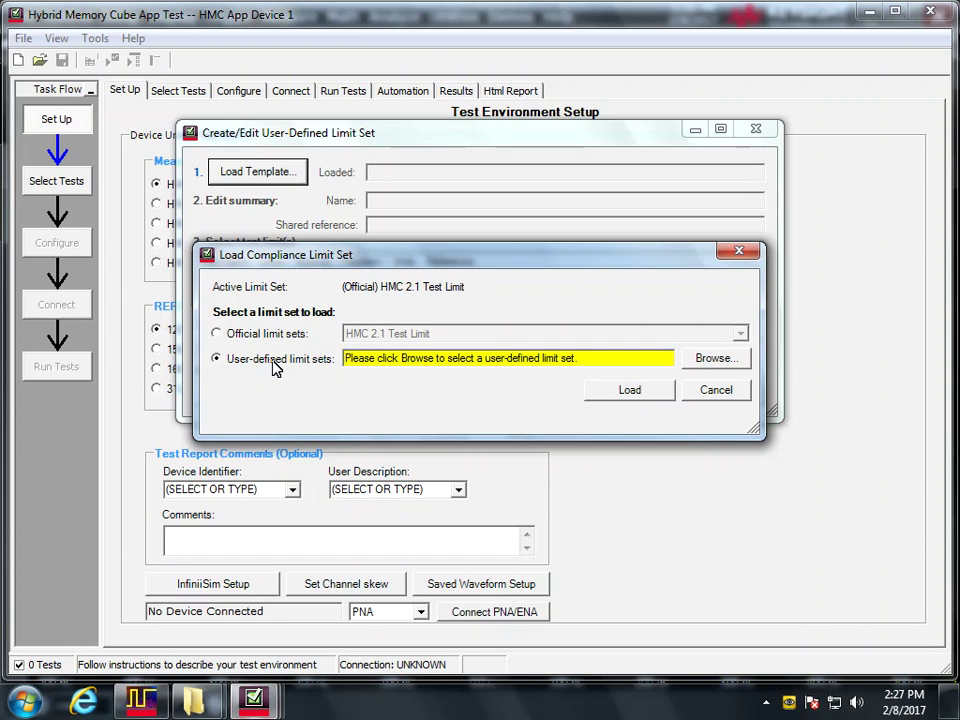
left_click(715, 358)
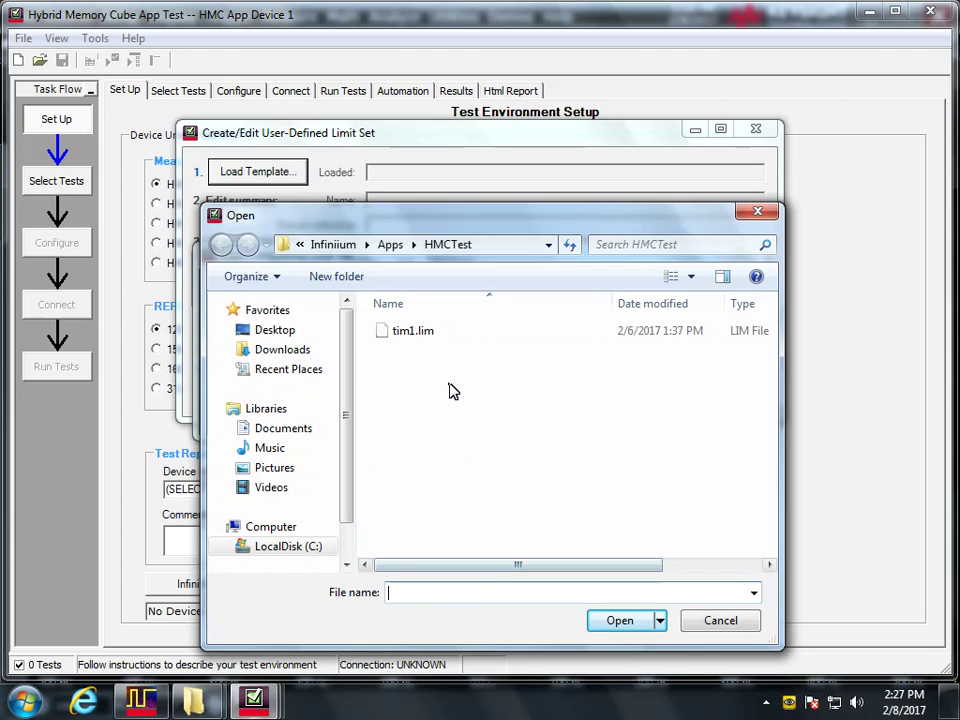
left_click(758, 214)
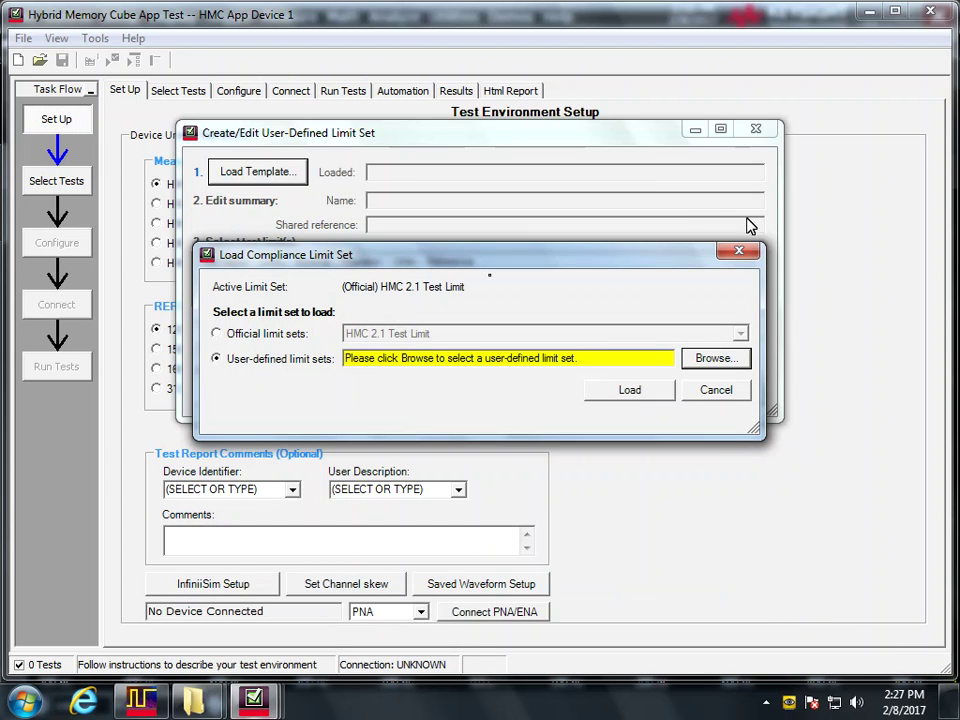
left_click(266, 336)
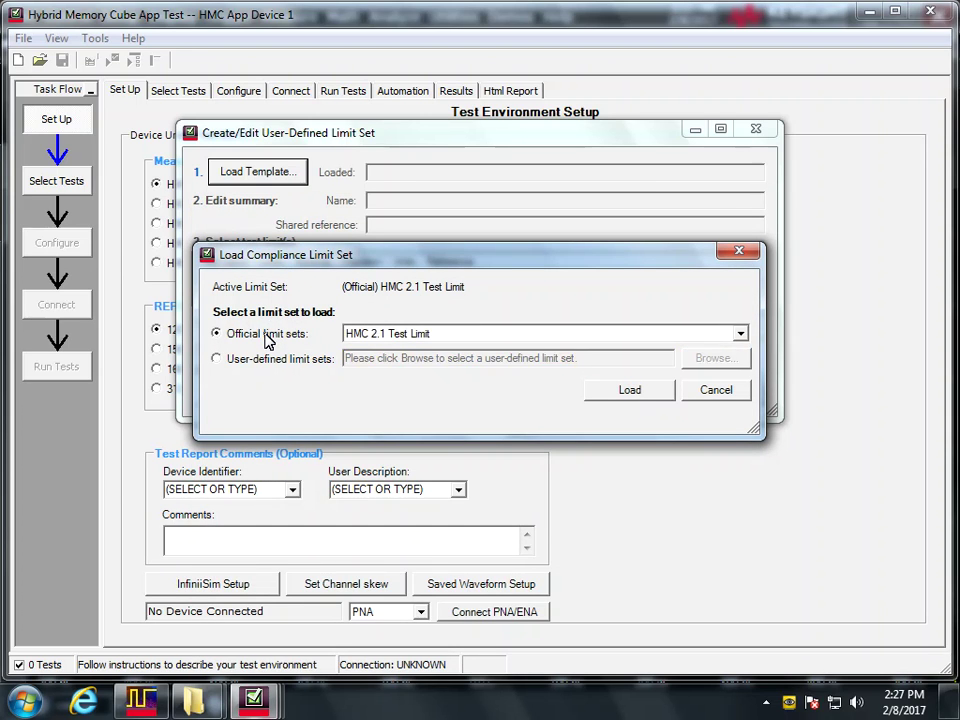
- Load the HMC 2.1 Test Limit template, enlarge the editor, and name the set 'test limits 2'
left_click(660, 396)
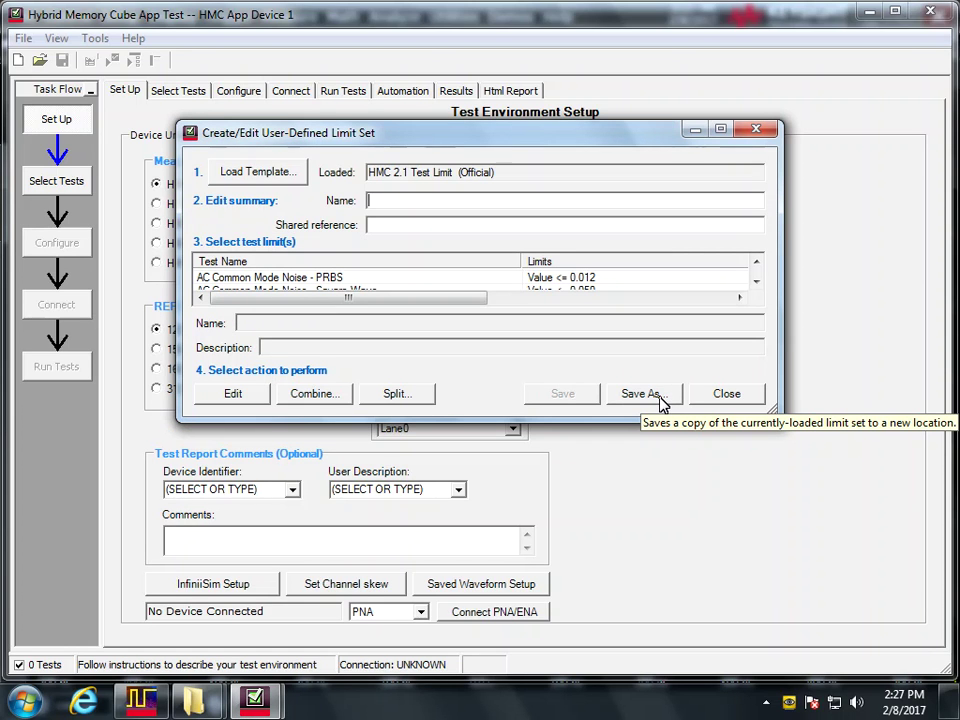
left_click_drag(772, 410, 830, 667)
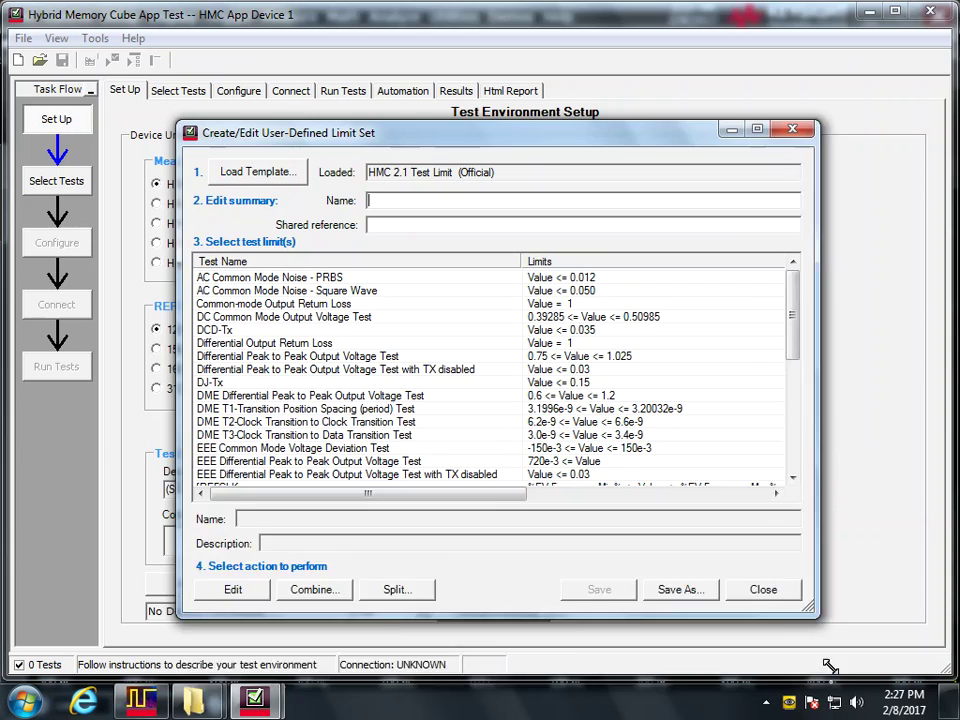
key("super+shift+Up")
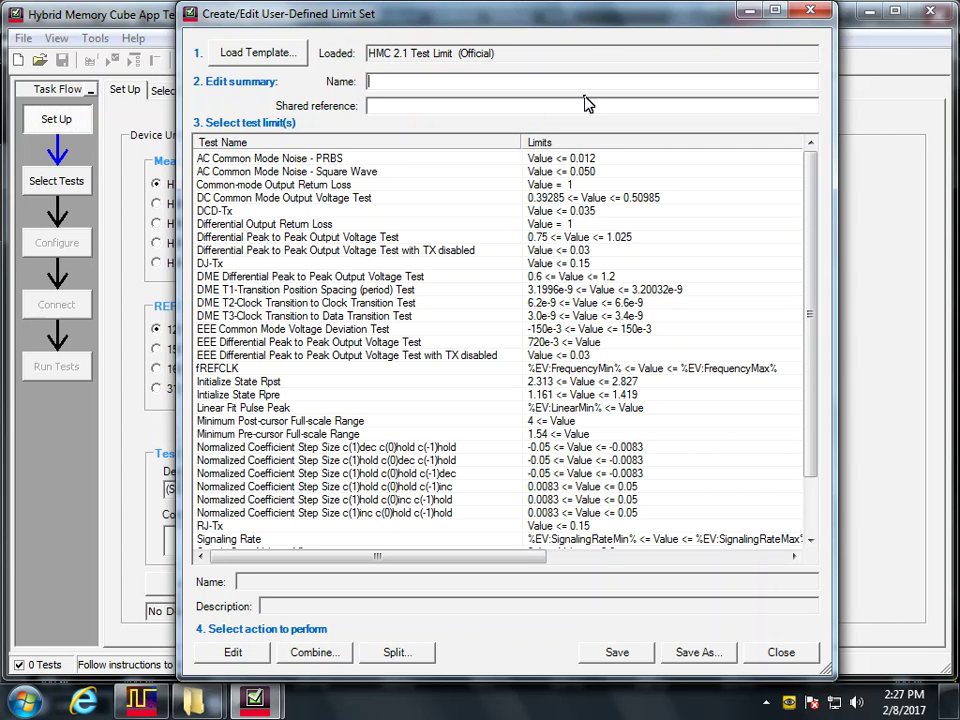
type("test limits 2")
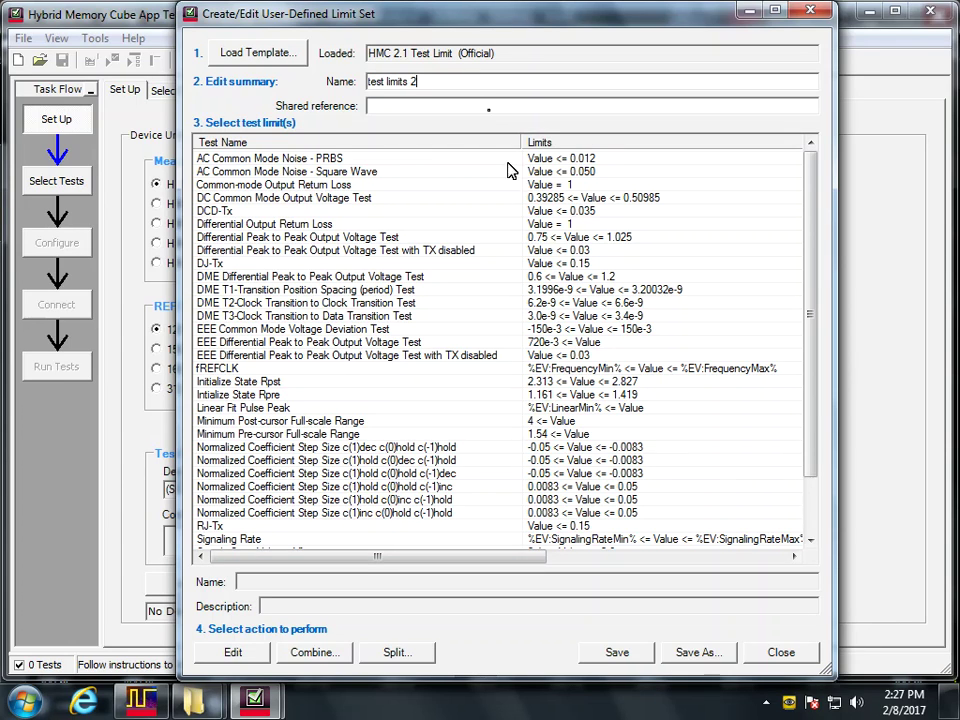
left_click(418, 107)
- Save the new limit set as testlim2.lim
left_click(705, 654)
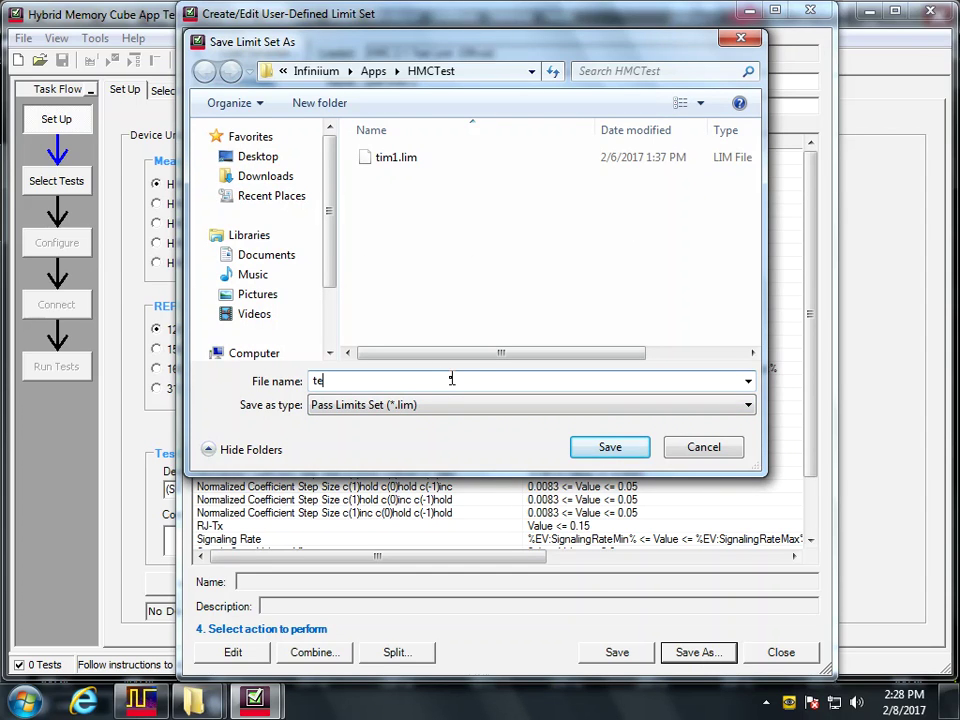
type("testlim2")
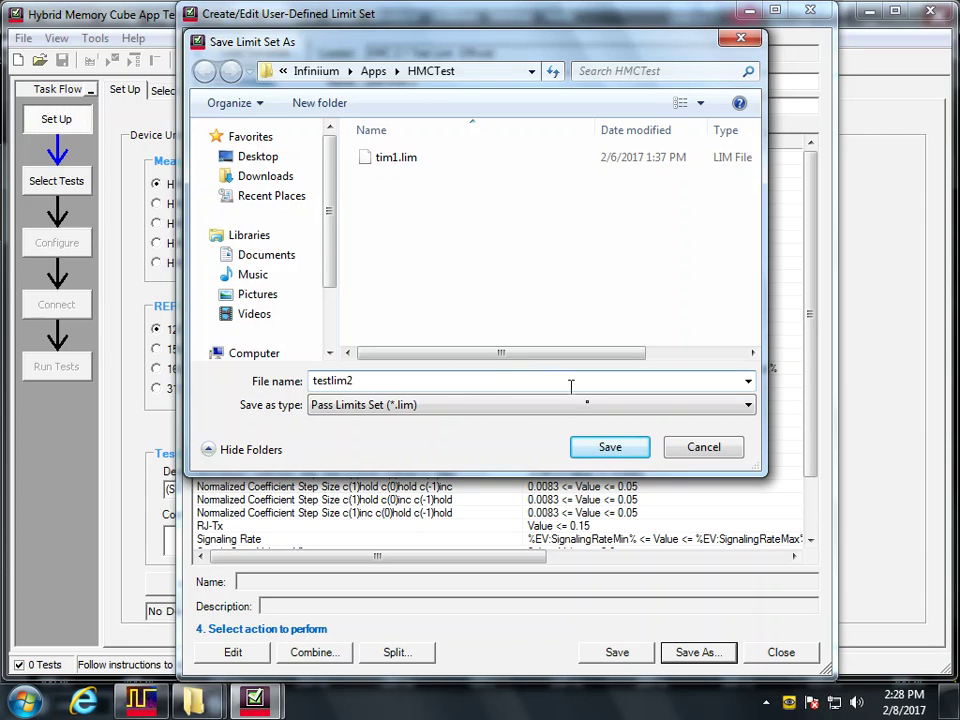
left_click(612, 448)
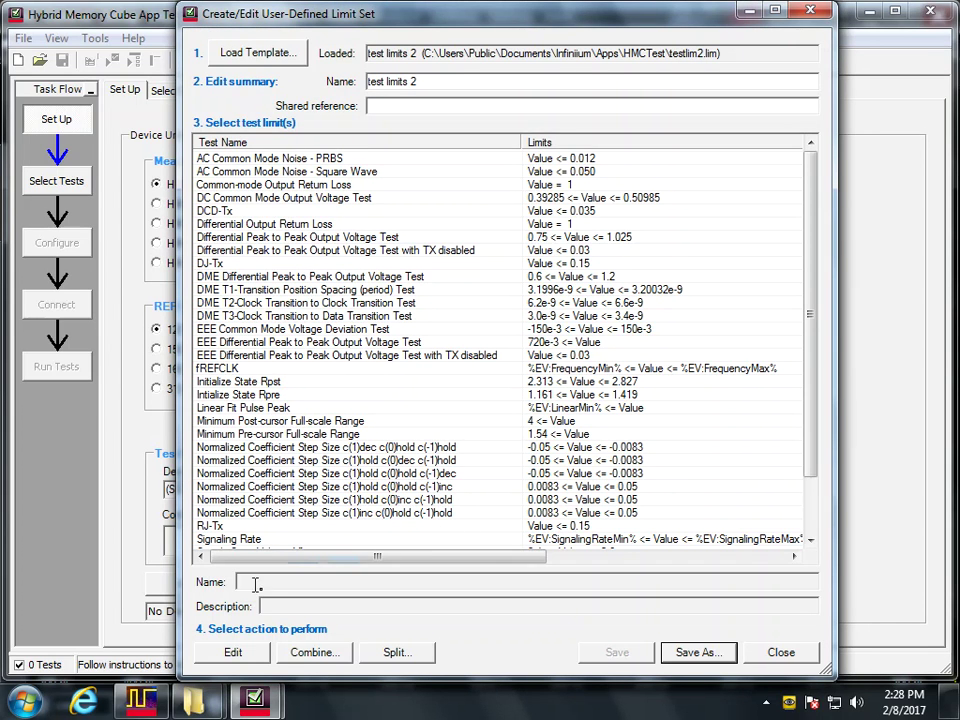
- Cap the AC Common Mode Noise - PRBS maximum at 0.13, save the set, and close the editor
left_click(237, 653)
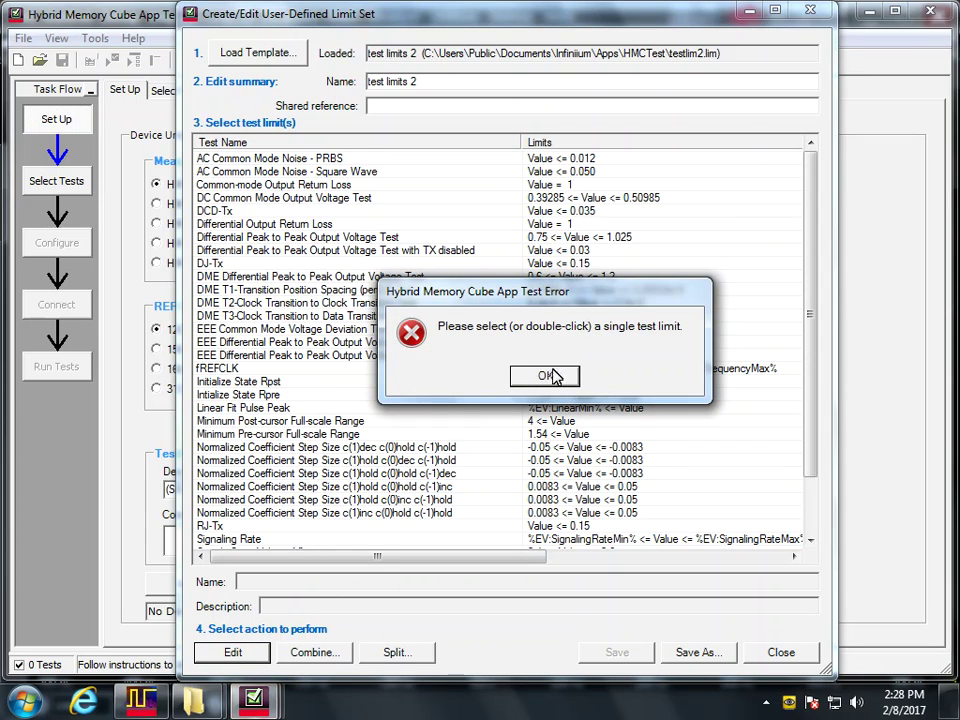
left_click(546, 376)
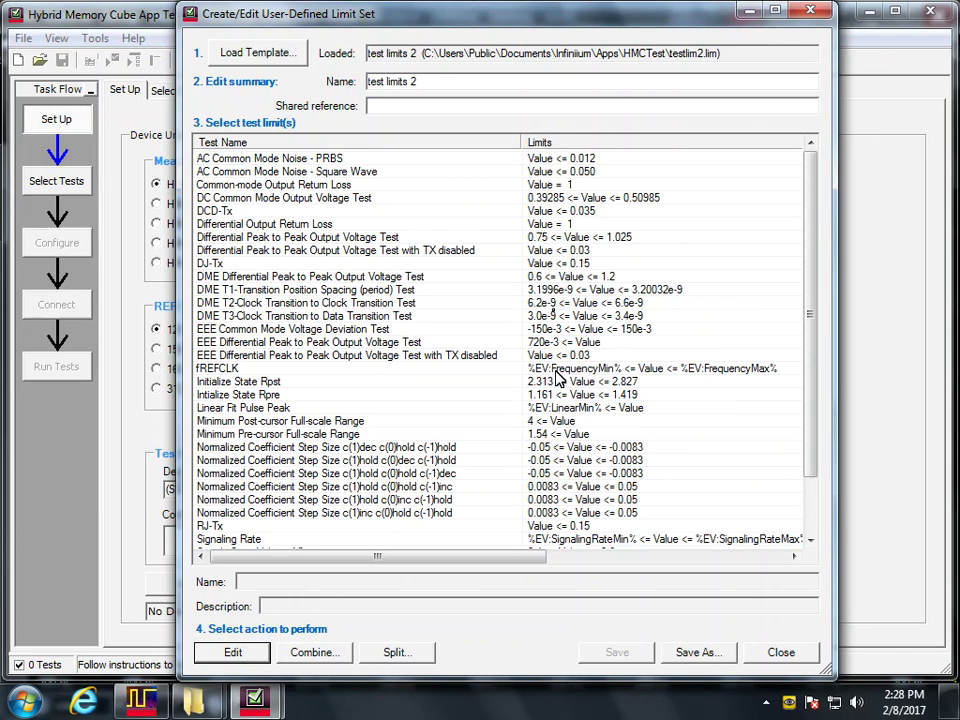
double_click(580, 159)
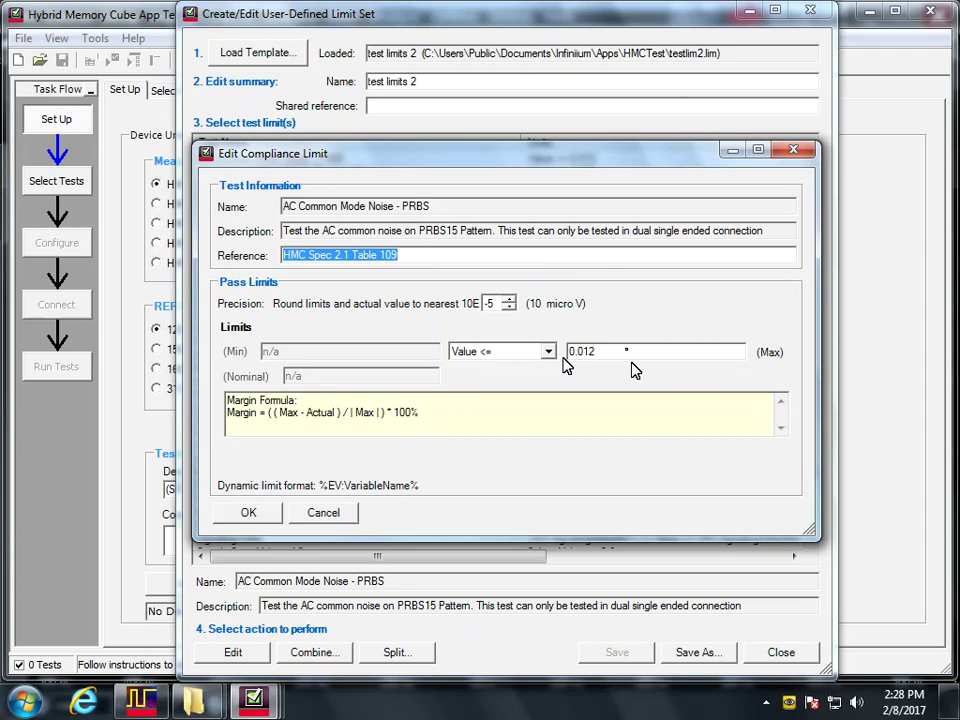
left_click(628, 351)
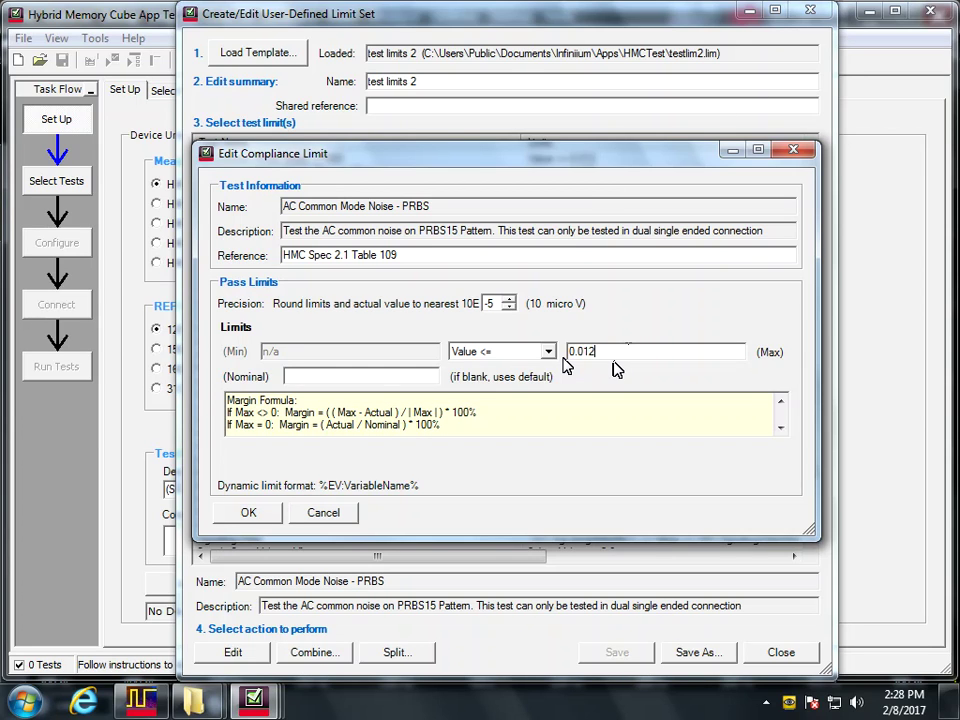
key("BackSpace")
key("BackSpace")
key("BackSpace")
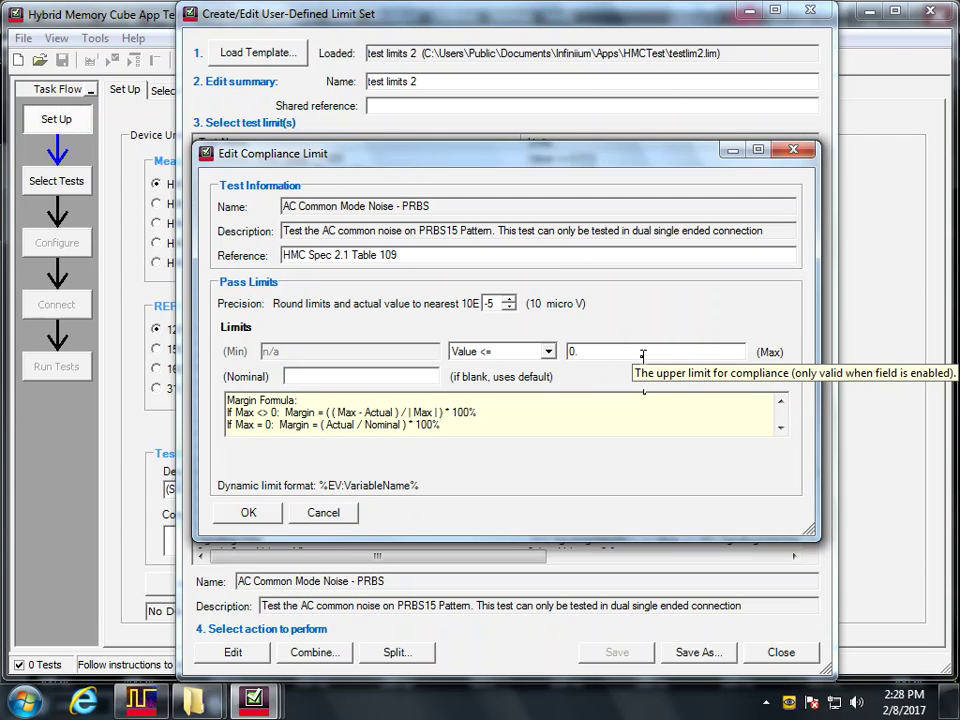
type("13")
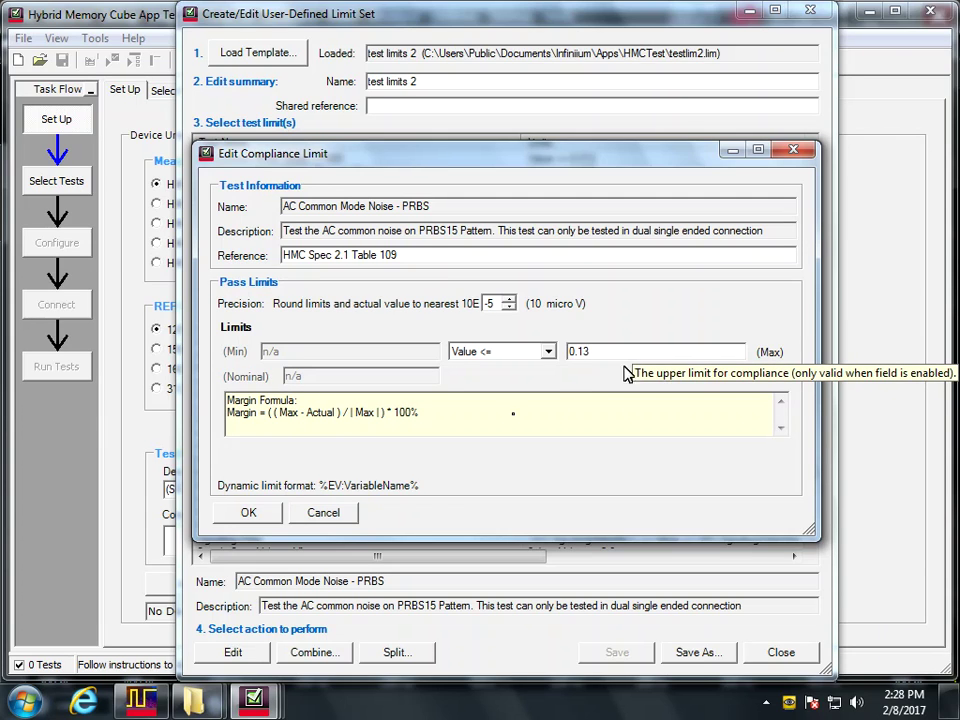
left_click(248, 512)
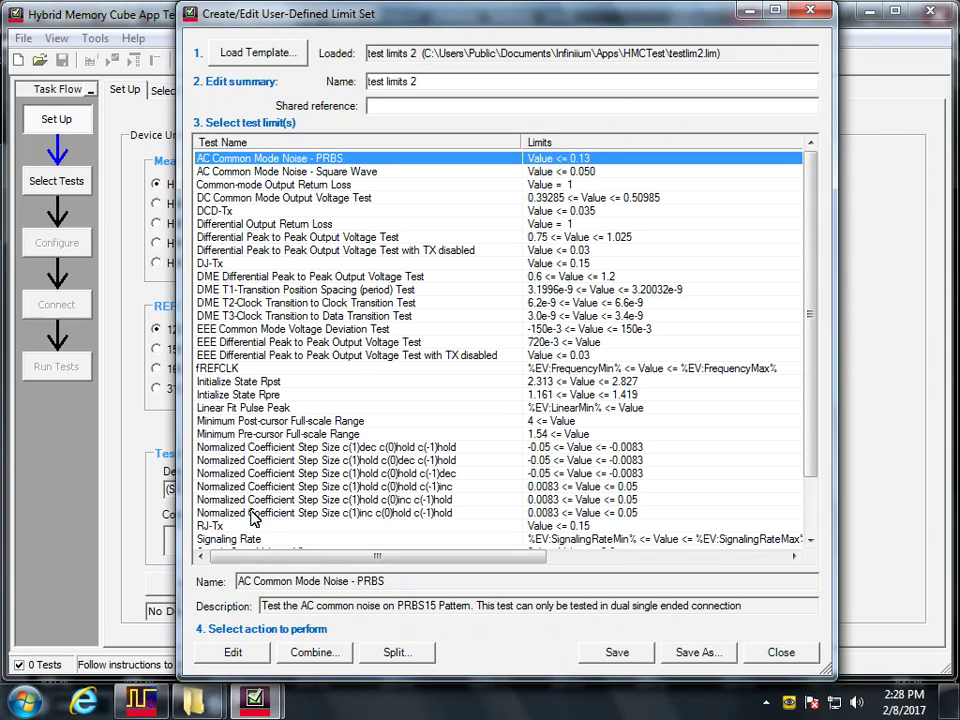
left_click(612, 655)
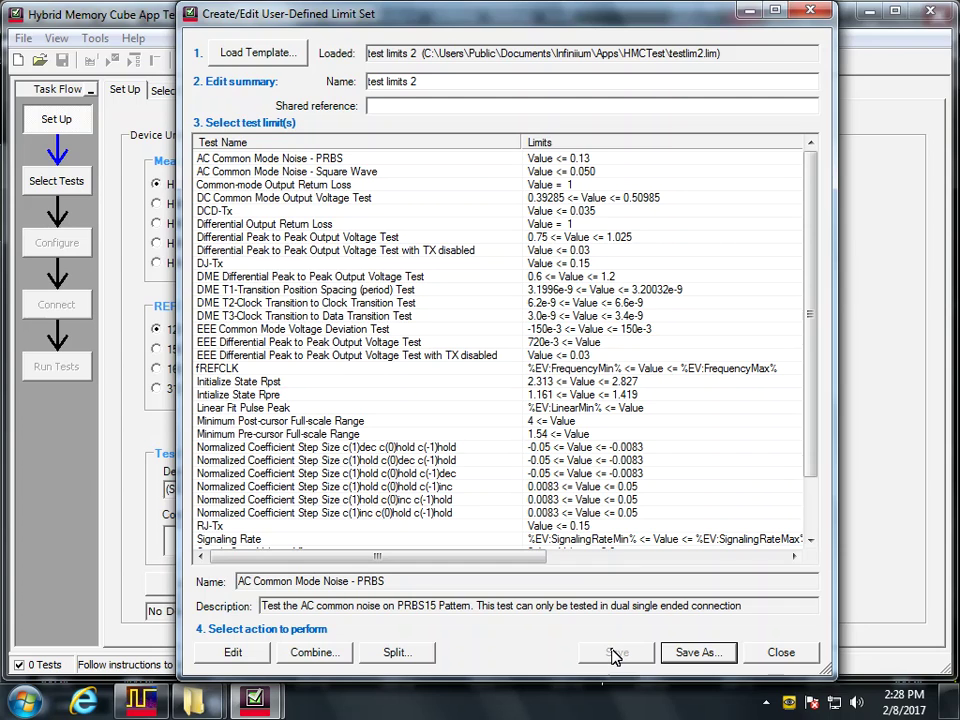
left_click(810, 12)
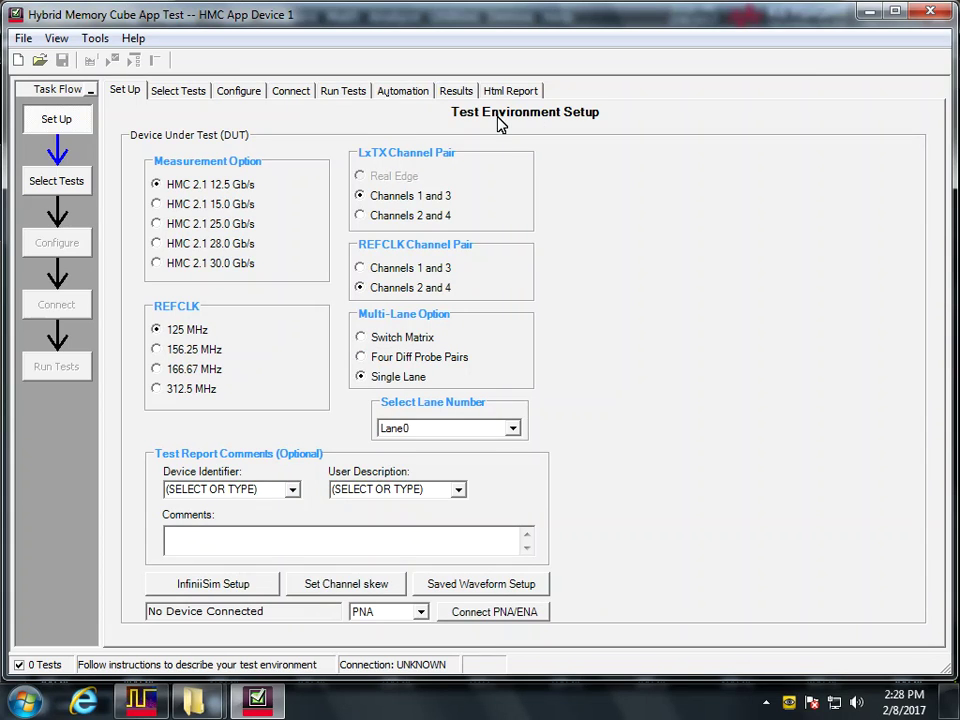
- On the Configure page, start activating a limit set and choose User-defined
left_click(292, 90)
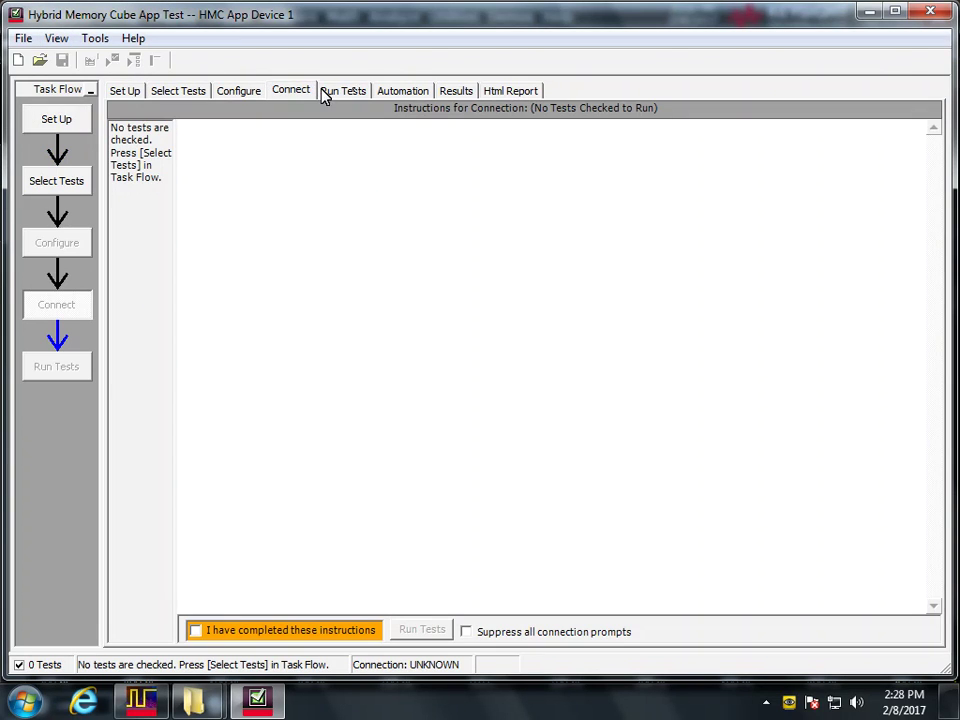
left_click(243, 93)
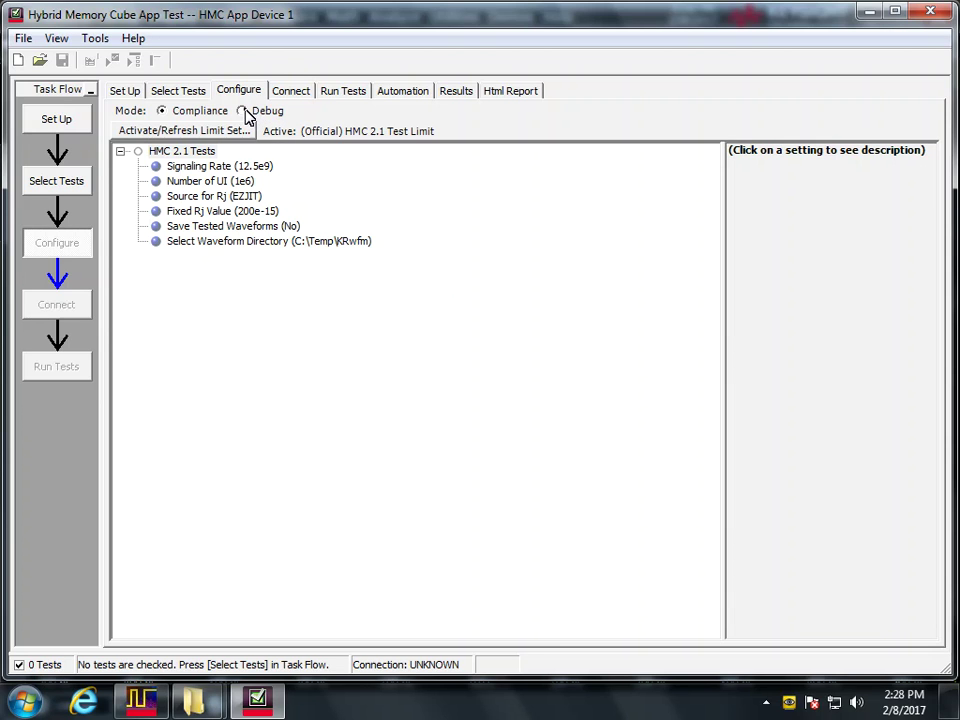
left_click(199, 134)
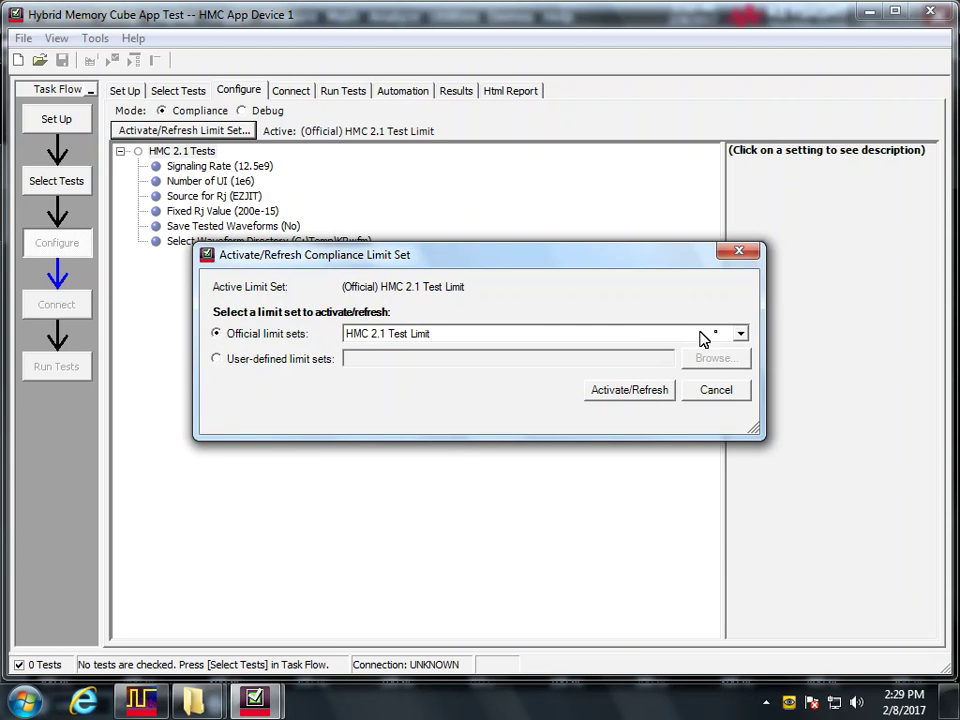
left_click(741, 337)
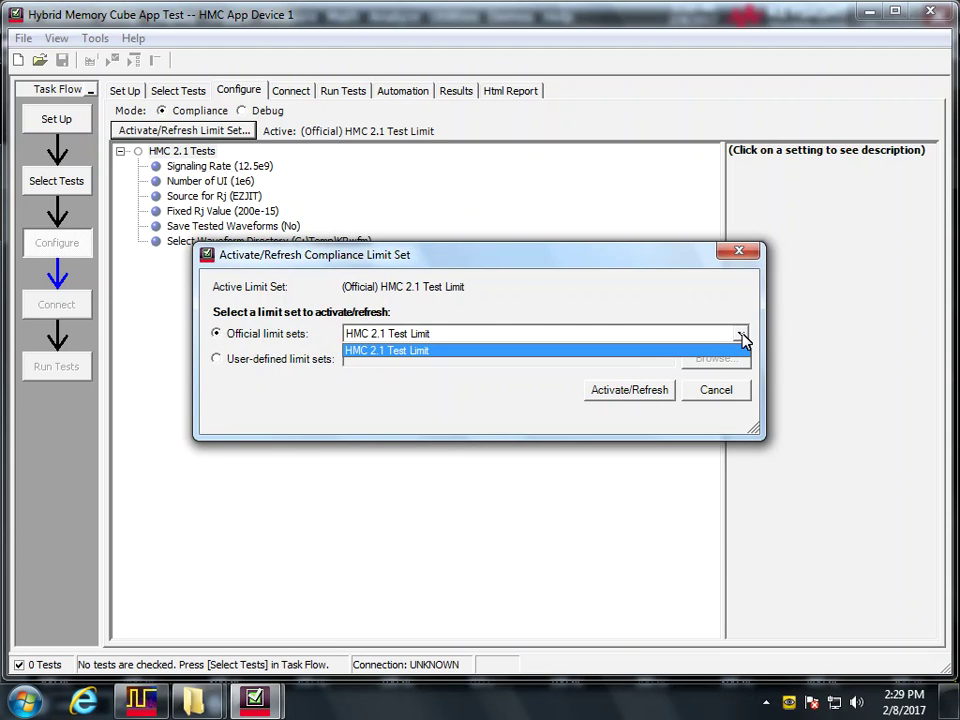
left_click(285, 368)
left_click(275, 365)
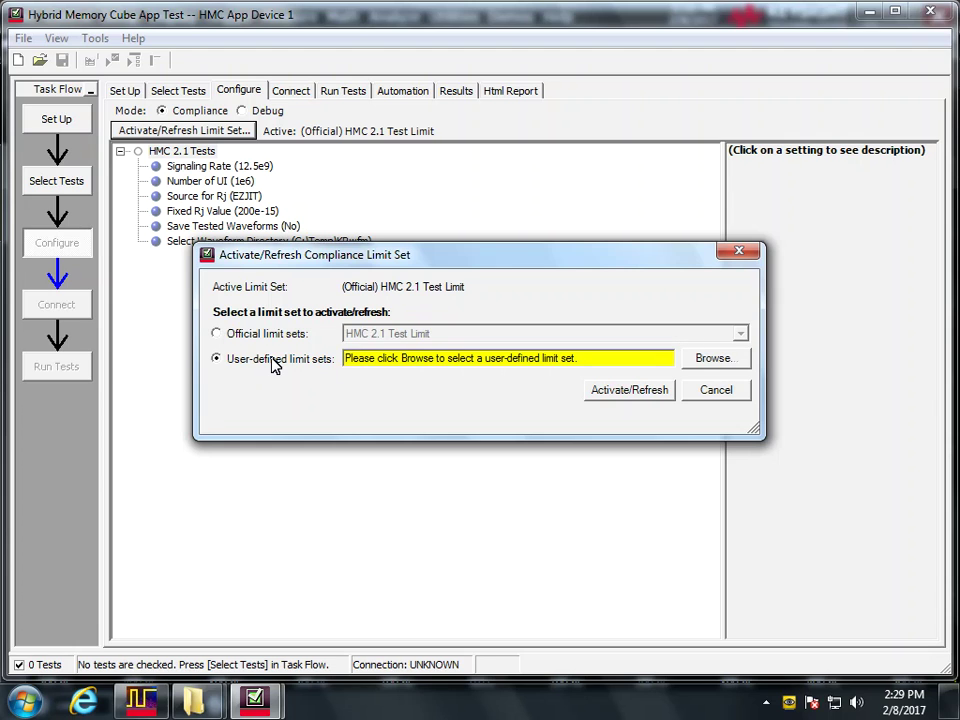
- Activate testlim2.lim (test limits 2) and show the Select Tests list
left_click(711, 362)
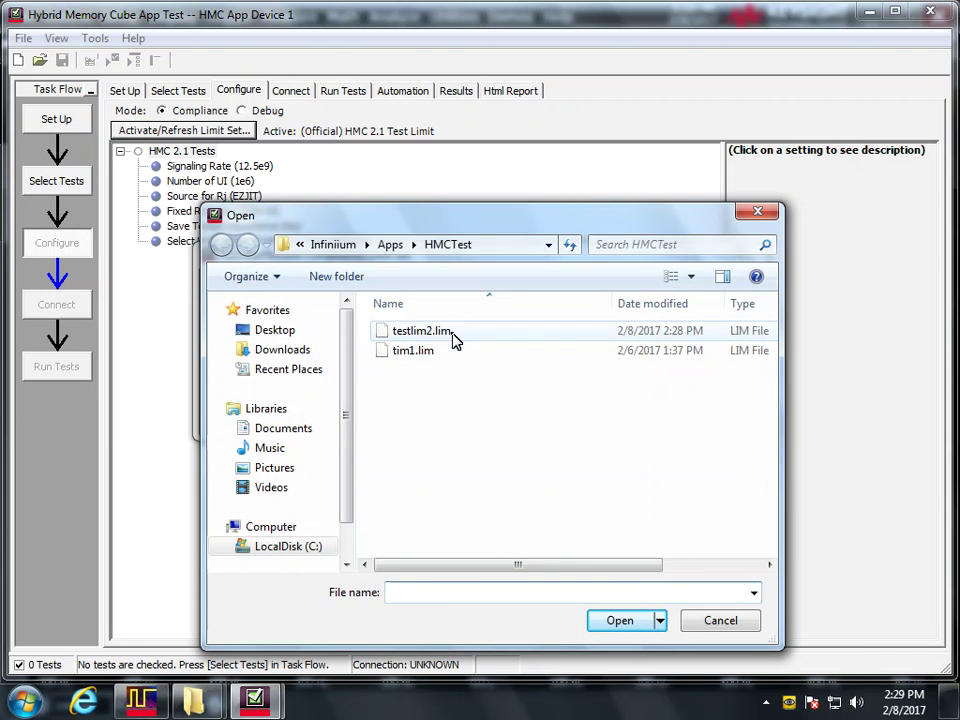
double_click(454, 340)
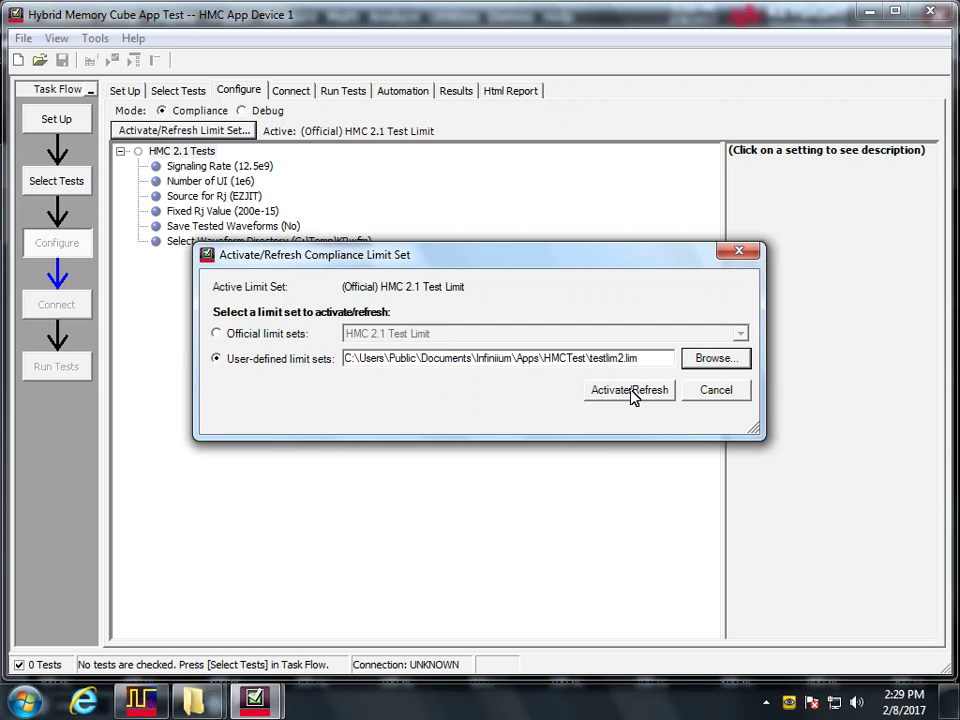
left_click(630, 390)
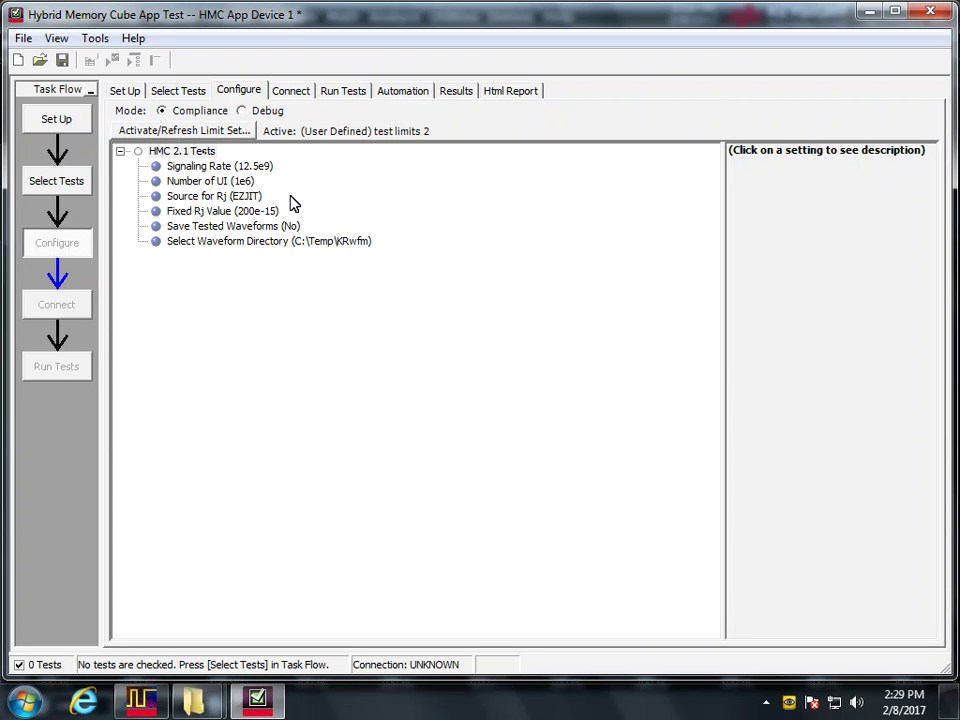
left_click(132, 92)
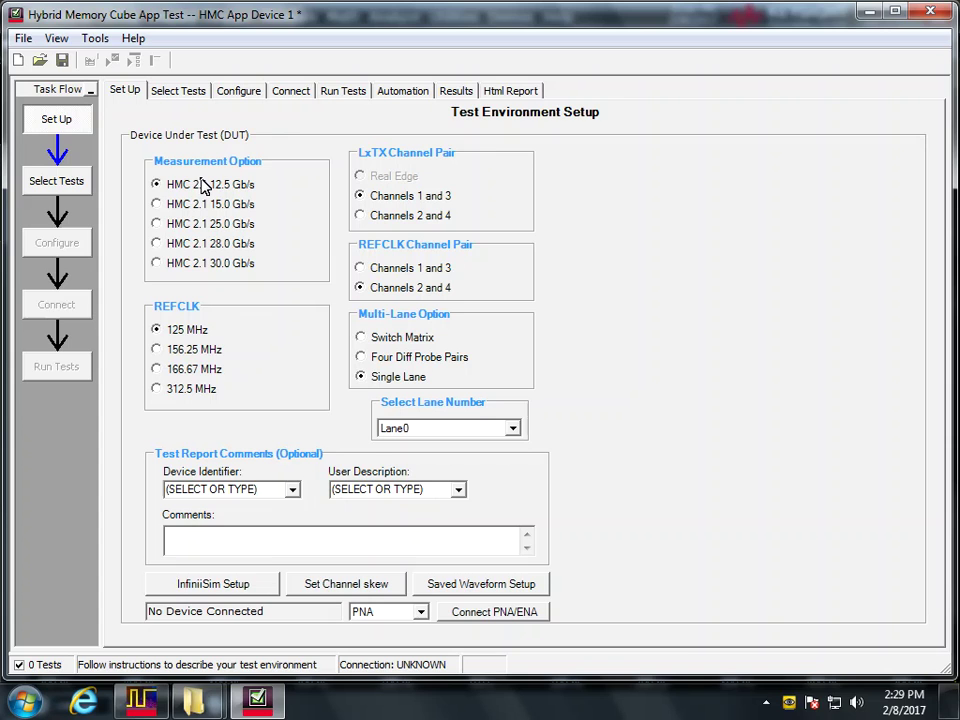
left_click(178, 92)
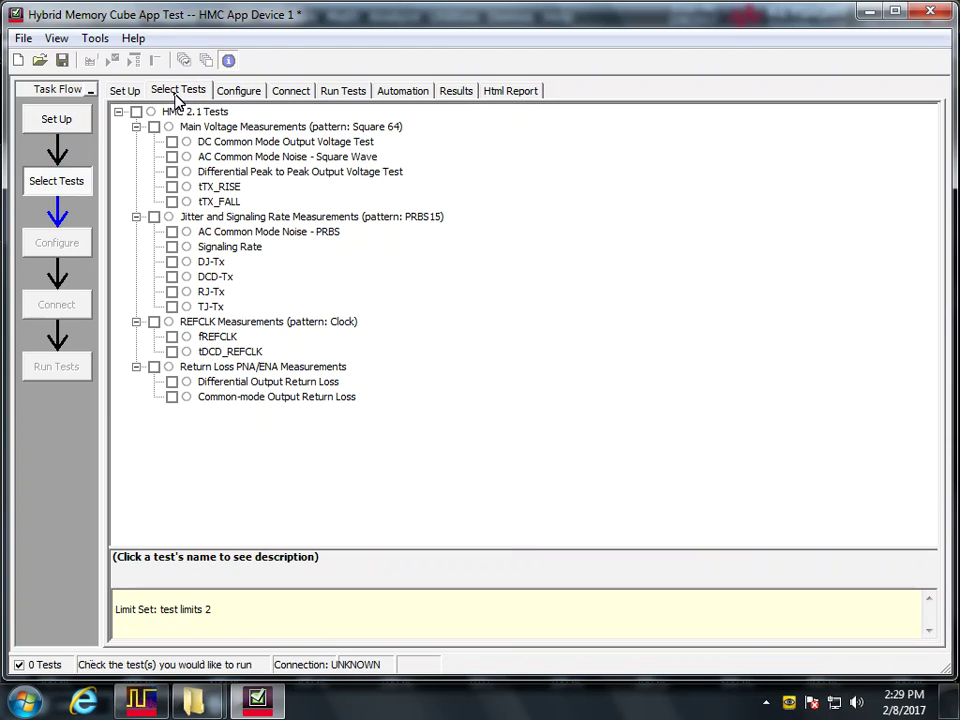
- Check DC Common Mode Output Voltage Test as the only test to run
left_click(212, 143)
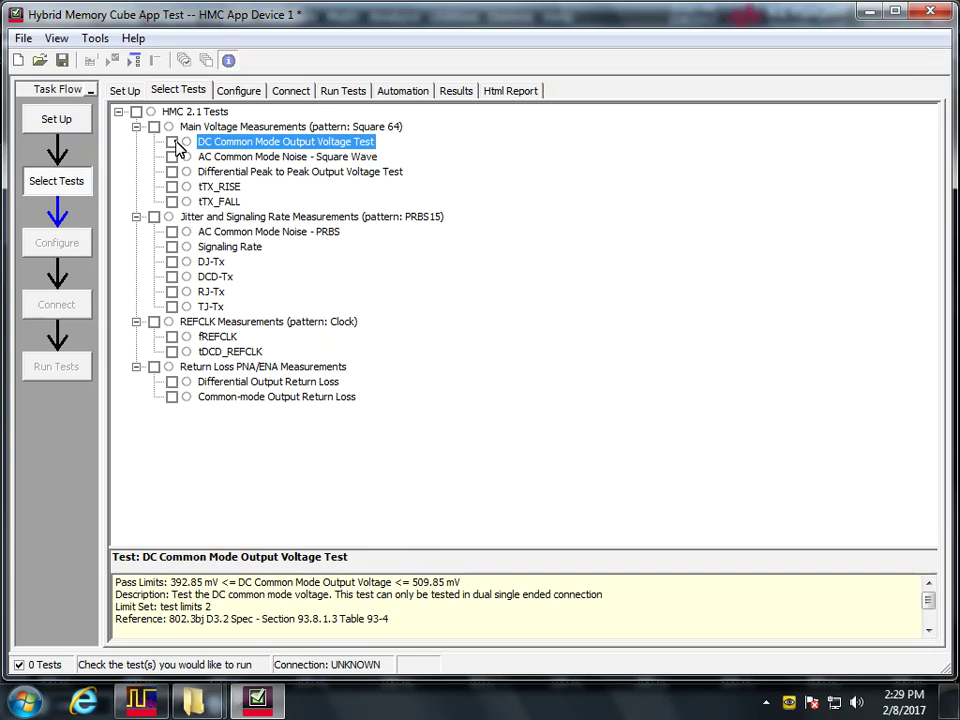
left_click(173, 143)
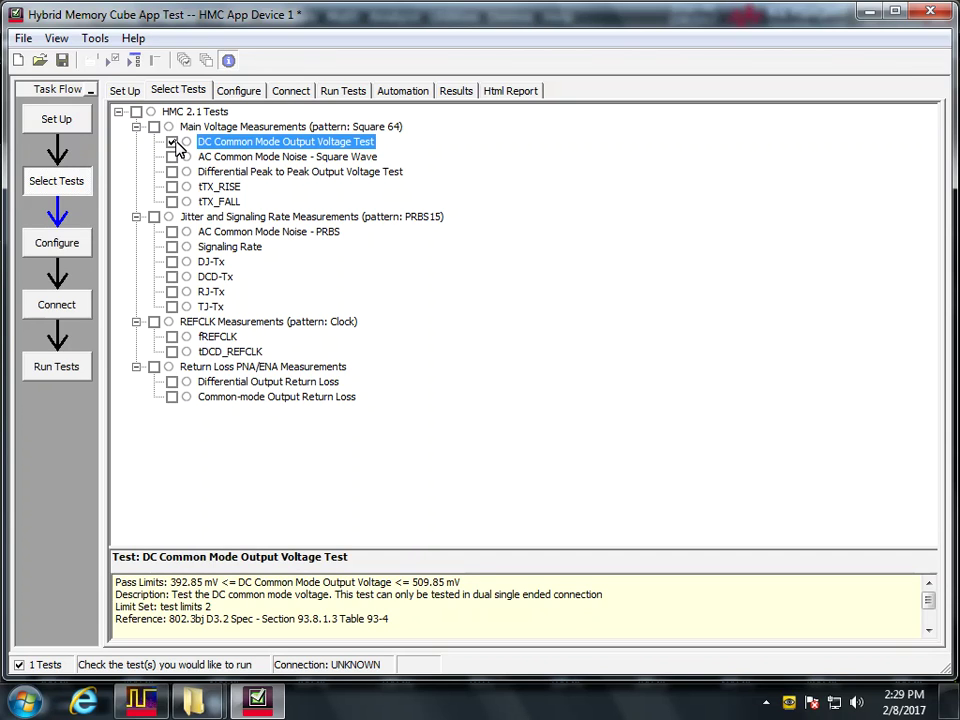
right_click(286, 144)
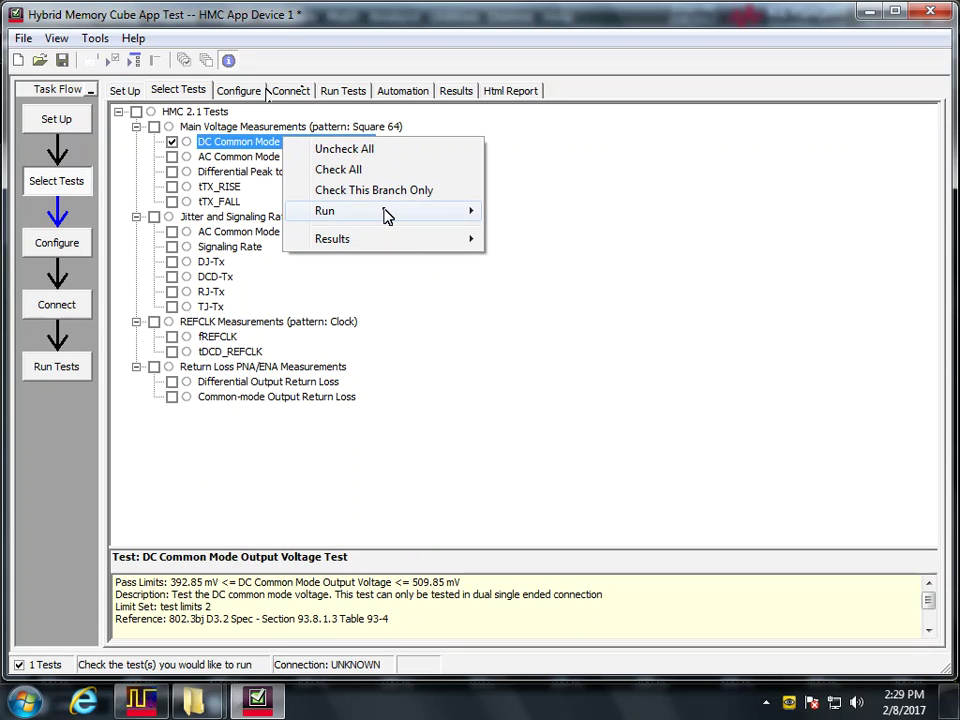
mouse_move(388, 215)
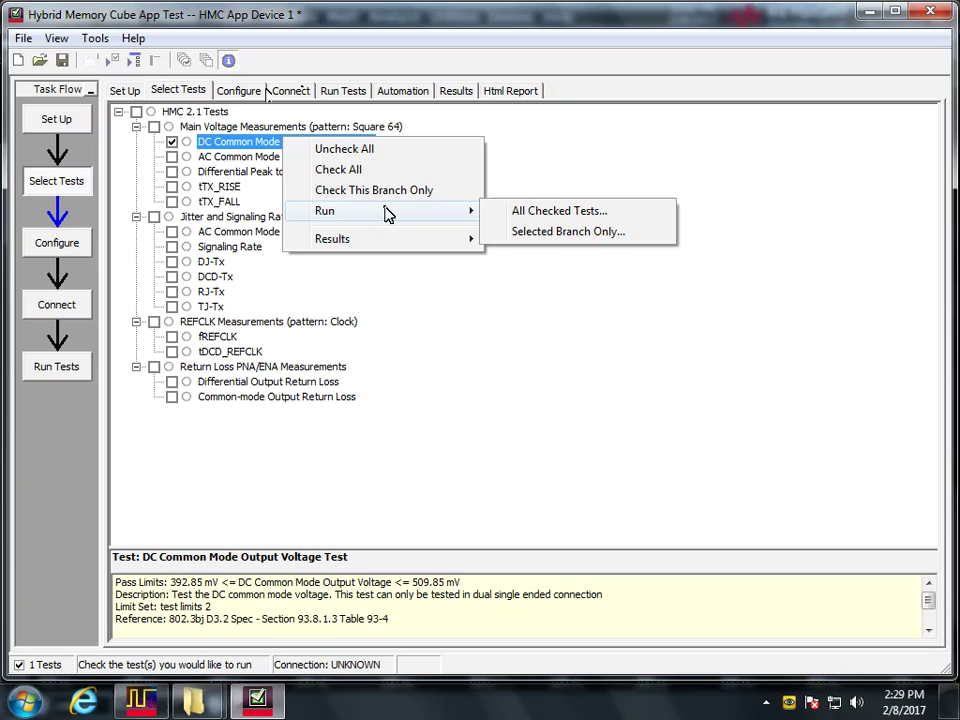
left_click(485, 160)
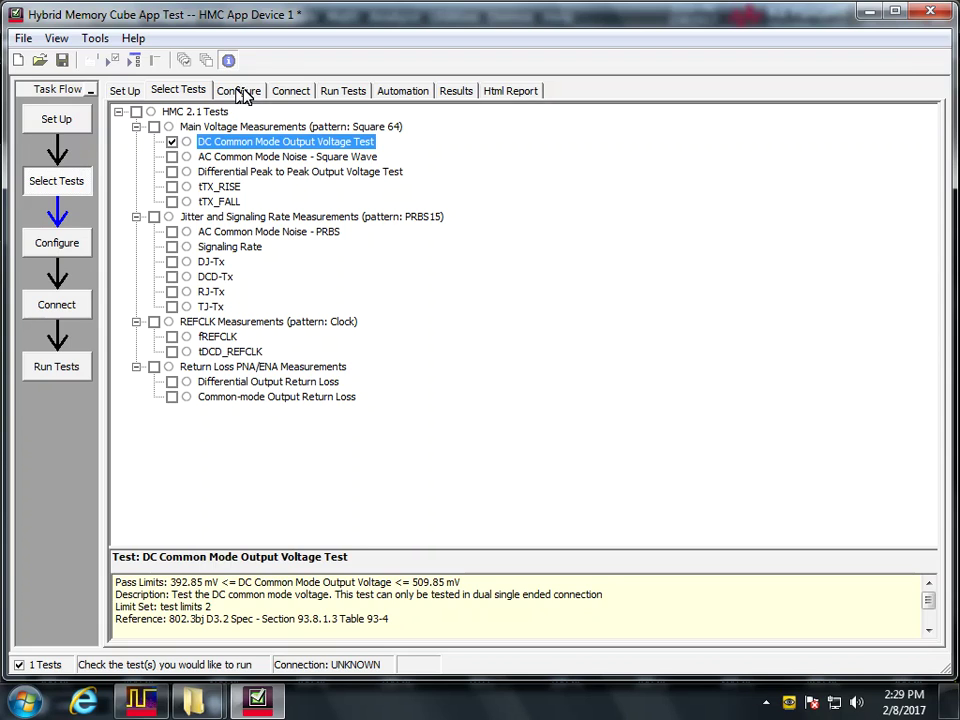
- Open the limit-set editor and load testlim2.lim (test limits 2) for editing
left_click(96, 40)
mouse_move(122, 62)
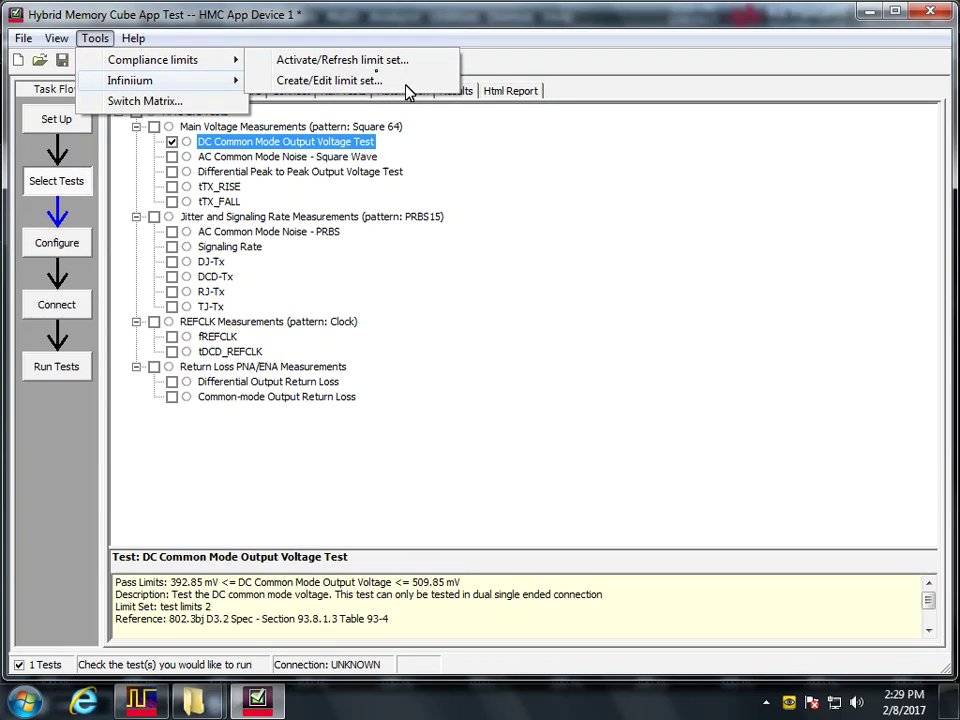
left_click(365, 84)
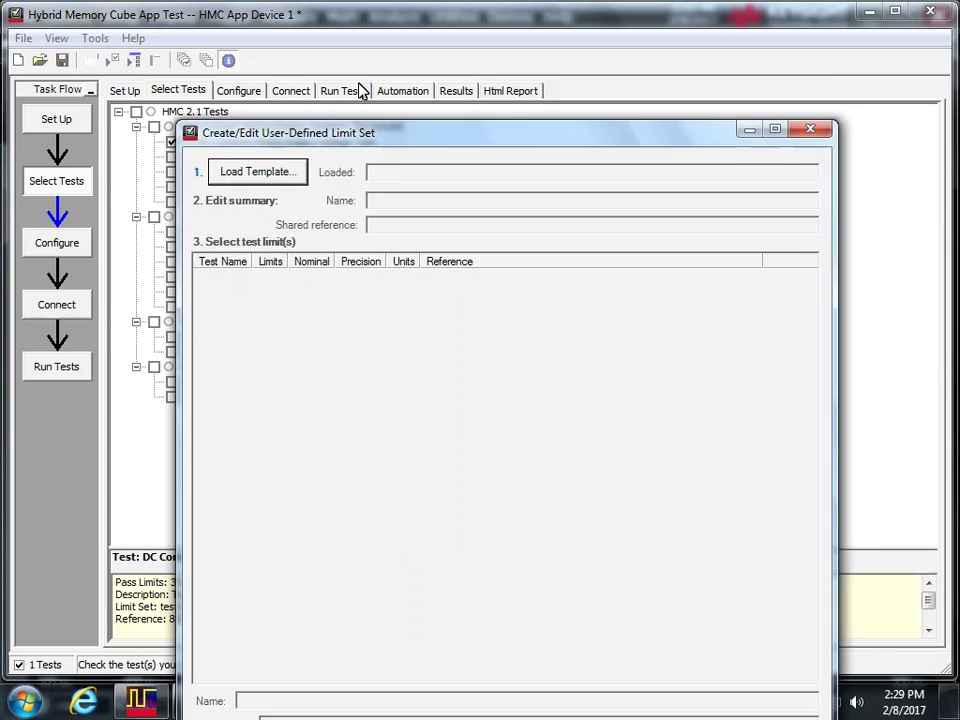
left_click(279, 177)
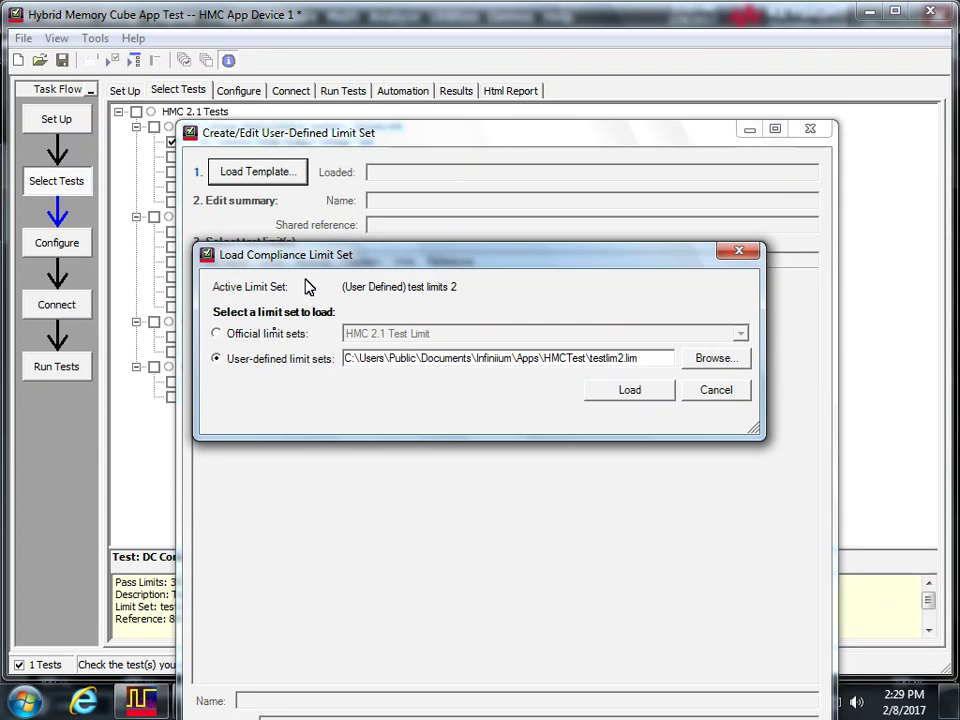
left_click(712, 360)
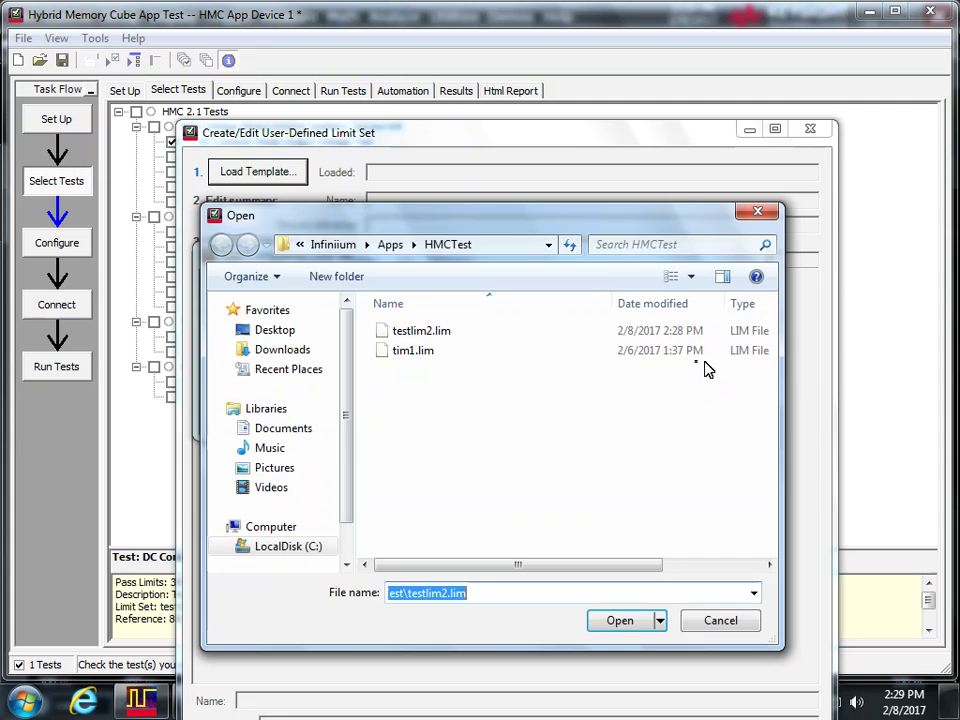
double_click(427, 331)
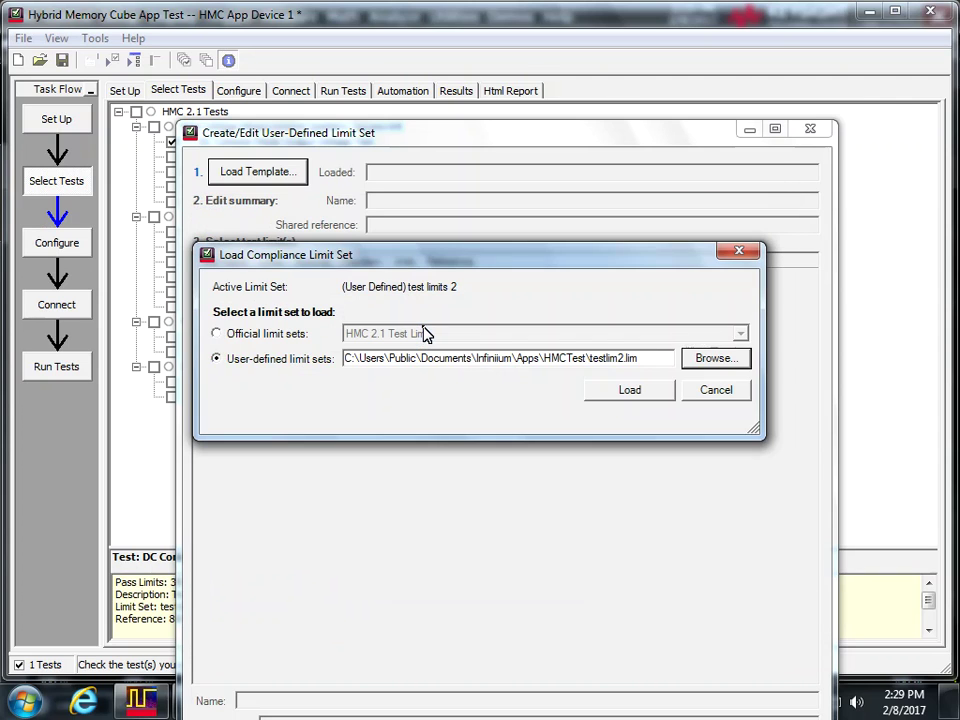
left_click(638, 391)
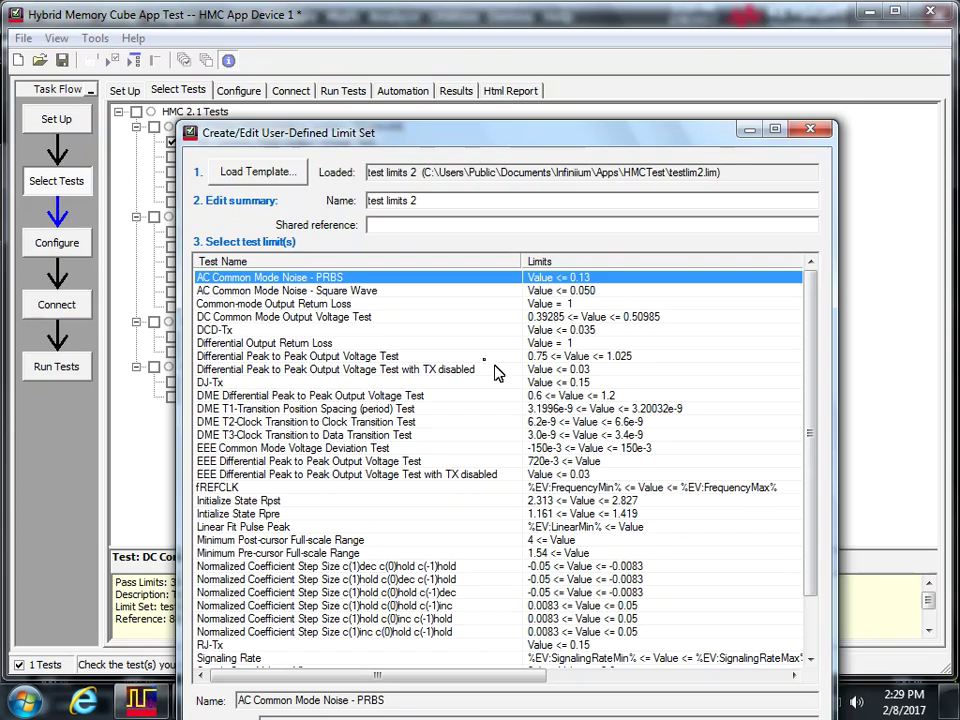
- Set the DC Common Mode Output Voltage Test limits to minimum 0.2 and maximum 0.4
left_click(421, 318)
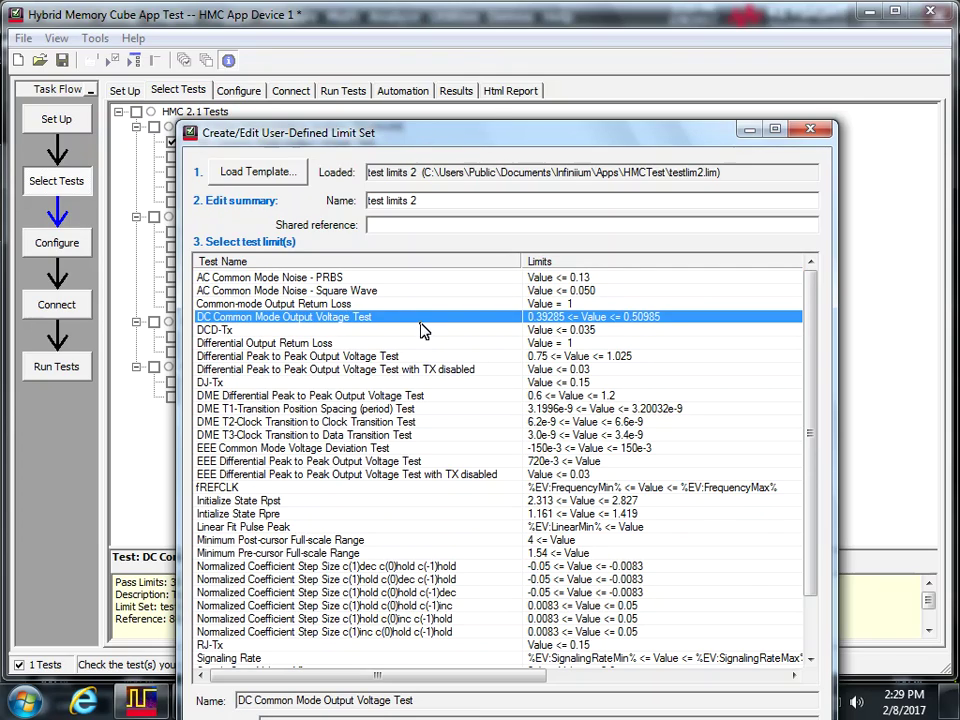
left_click_drag(483, 140, 527, 151)
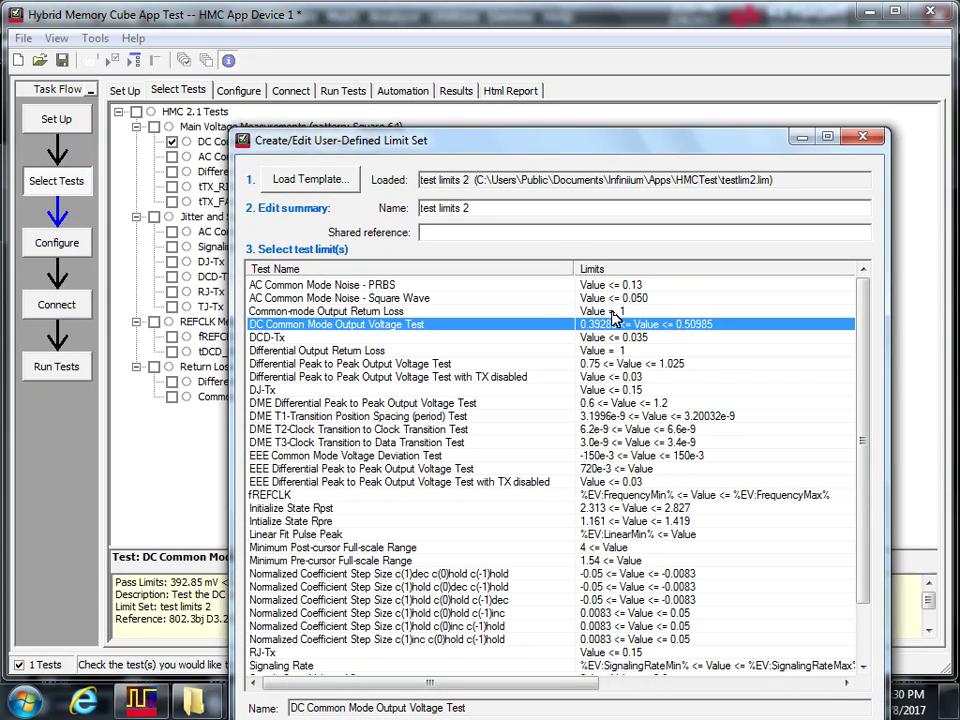
double_click(685, 326)
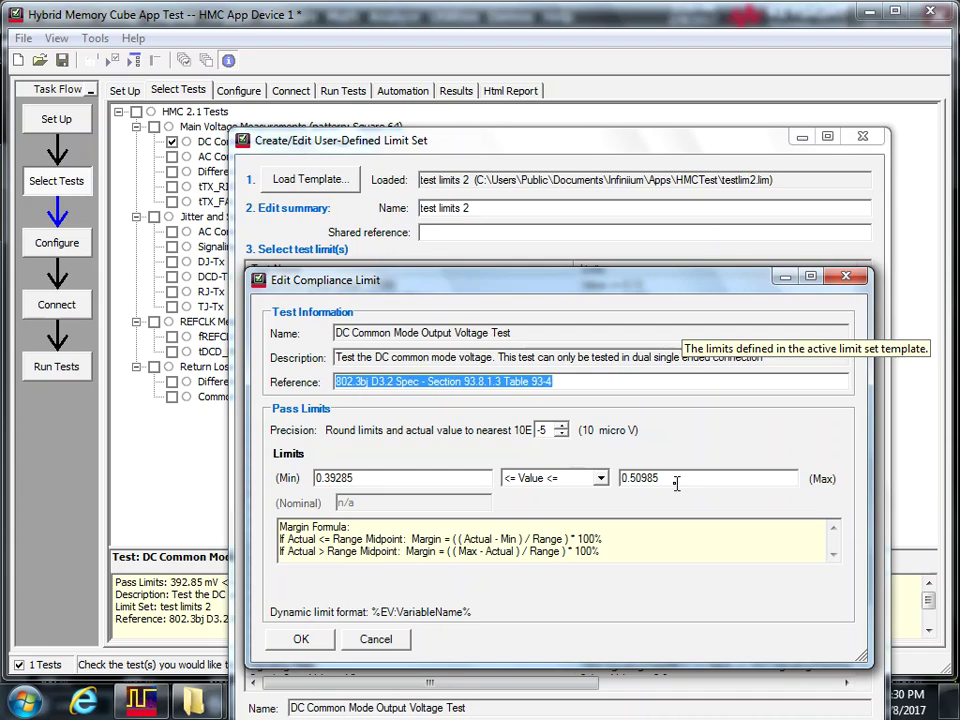
left_click_drag(676, 483, 643, 485)
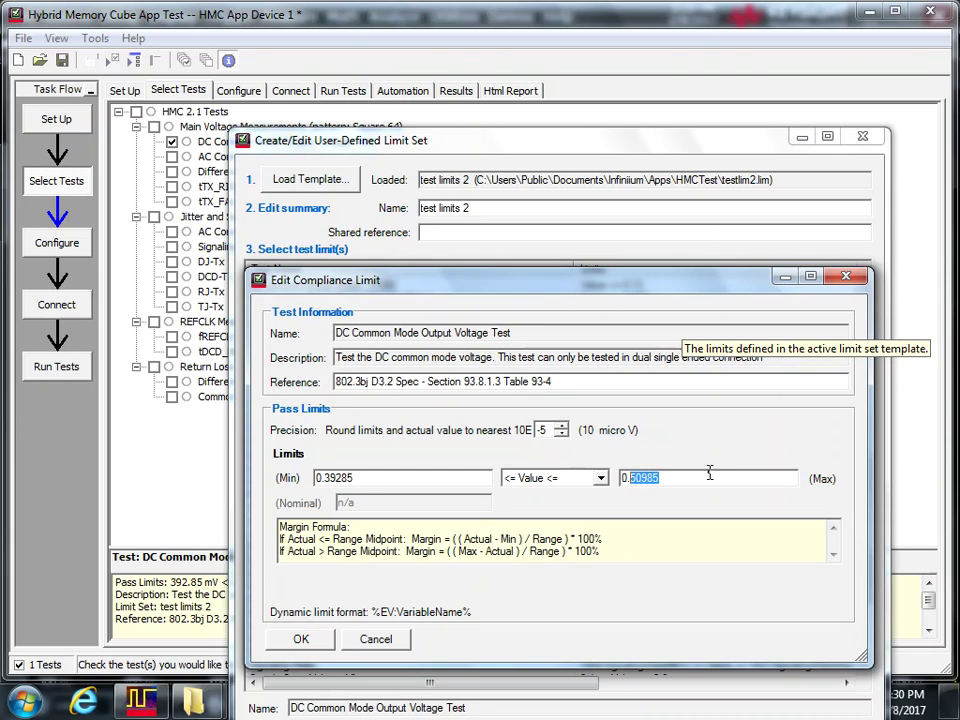
type("4")
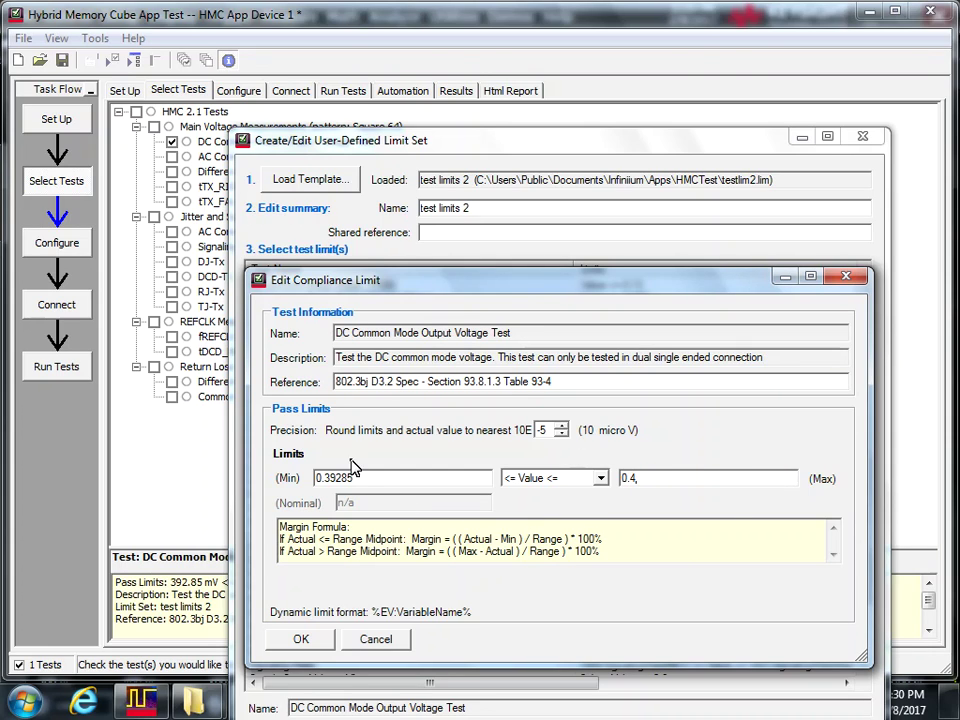
left_click_drag(370, 479, 328, 480)
type("2")
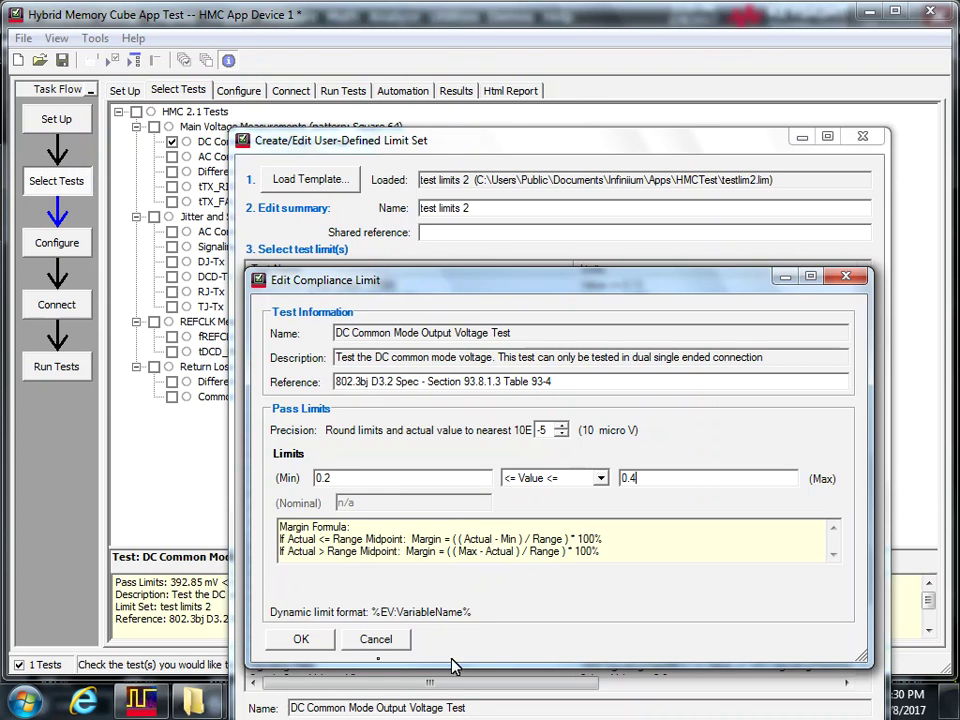
left_click(305, 642)
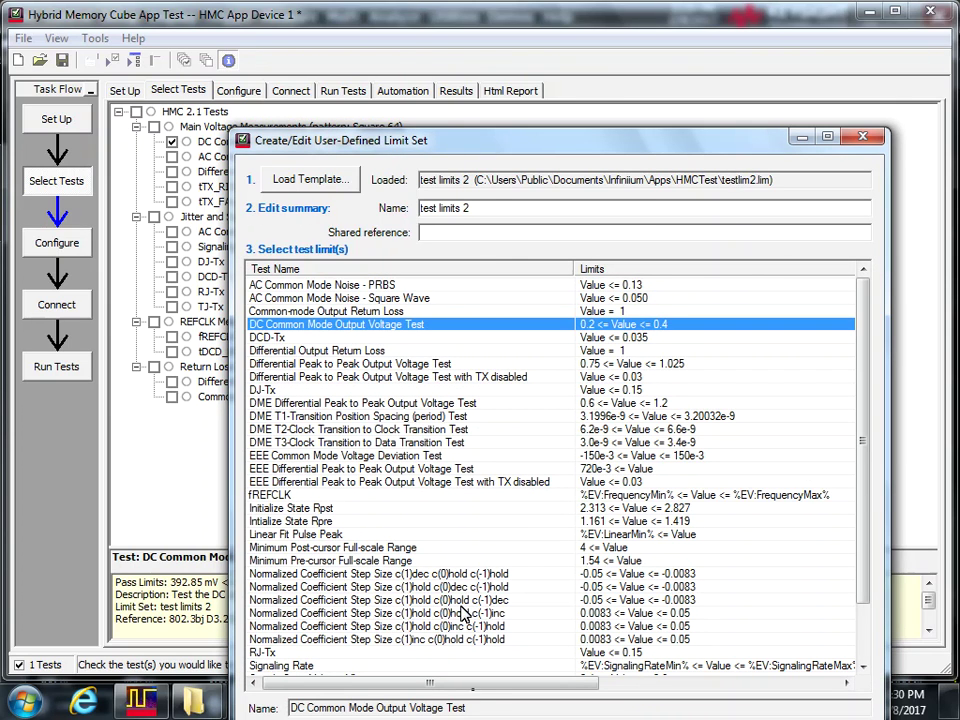
- Save the edited test limits 2 set and close the limit-set editor
left_click_drag(627, 152, 645, 64)
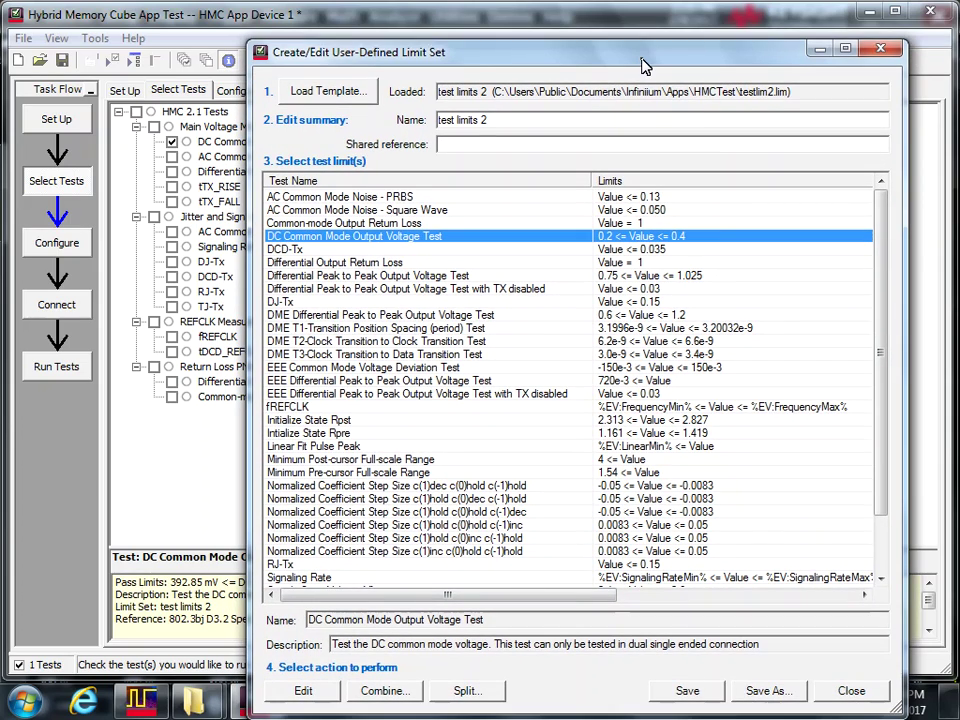
left_click(684, 690)
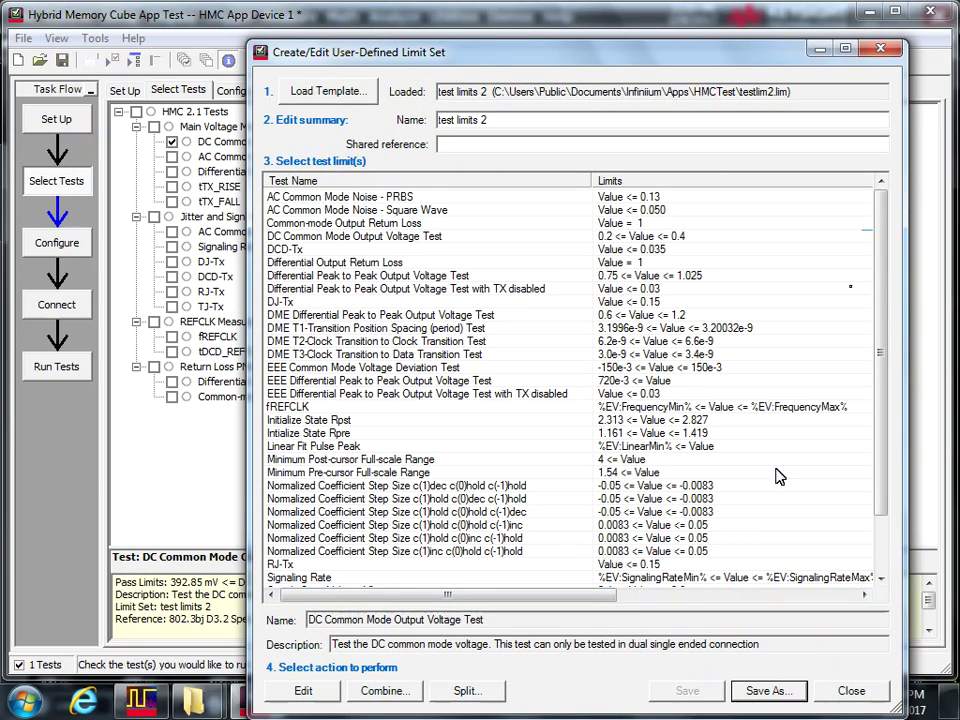
left_click(877, 49)
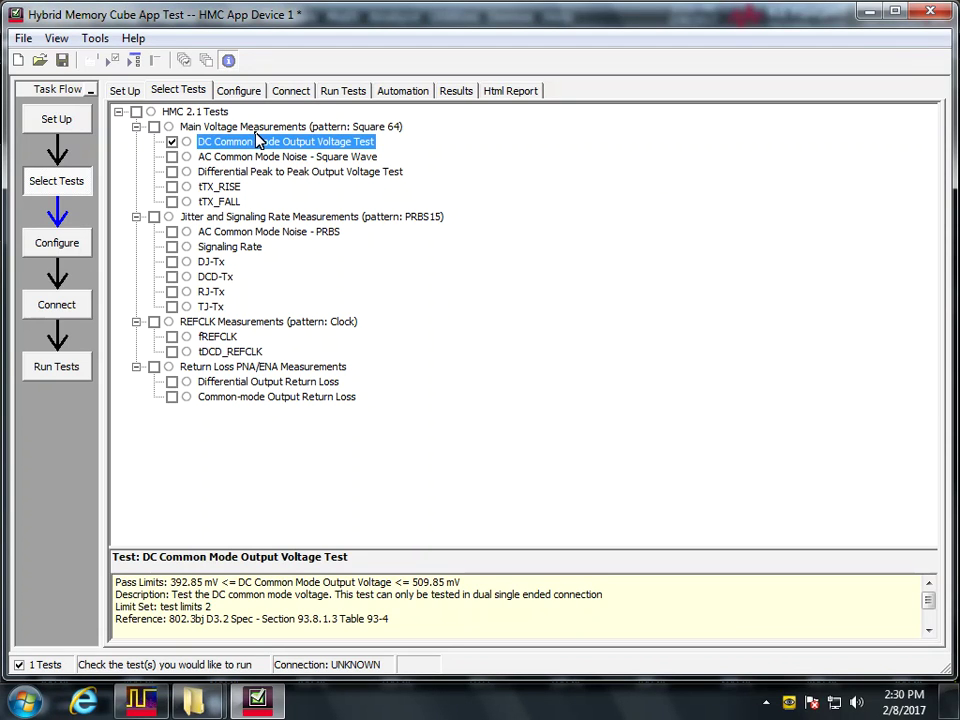
- From the Configure page, reactivate the user-defined testlim2.lim so the edited limits apply
left_click(92, 39)
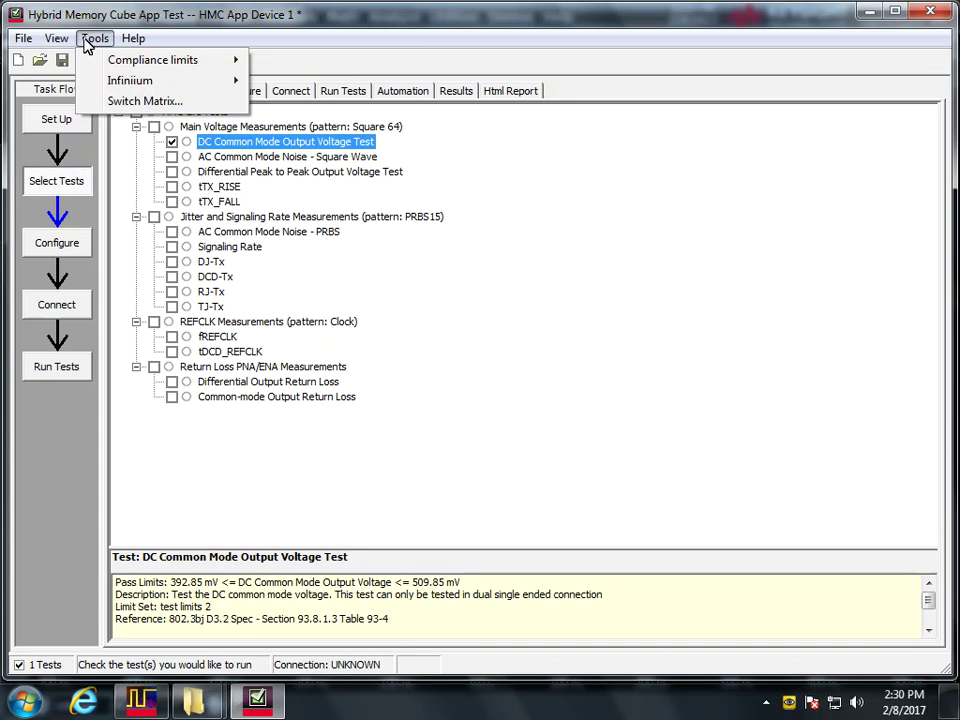
left_click(531, 81)
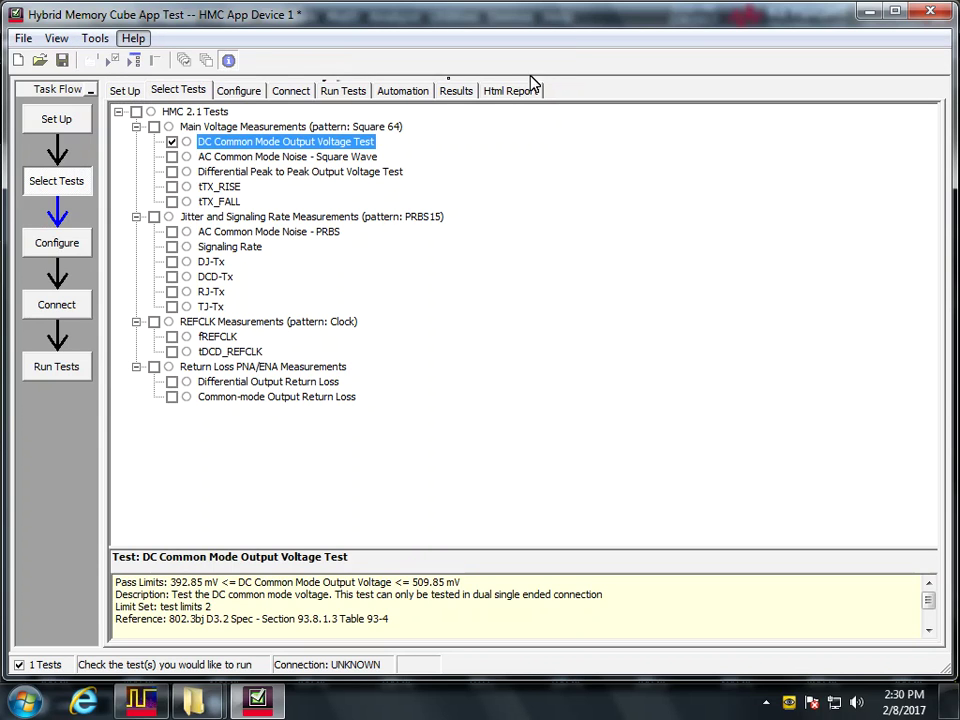
left_click(240, 91)
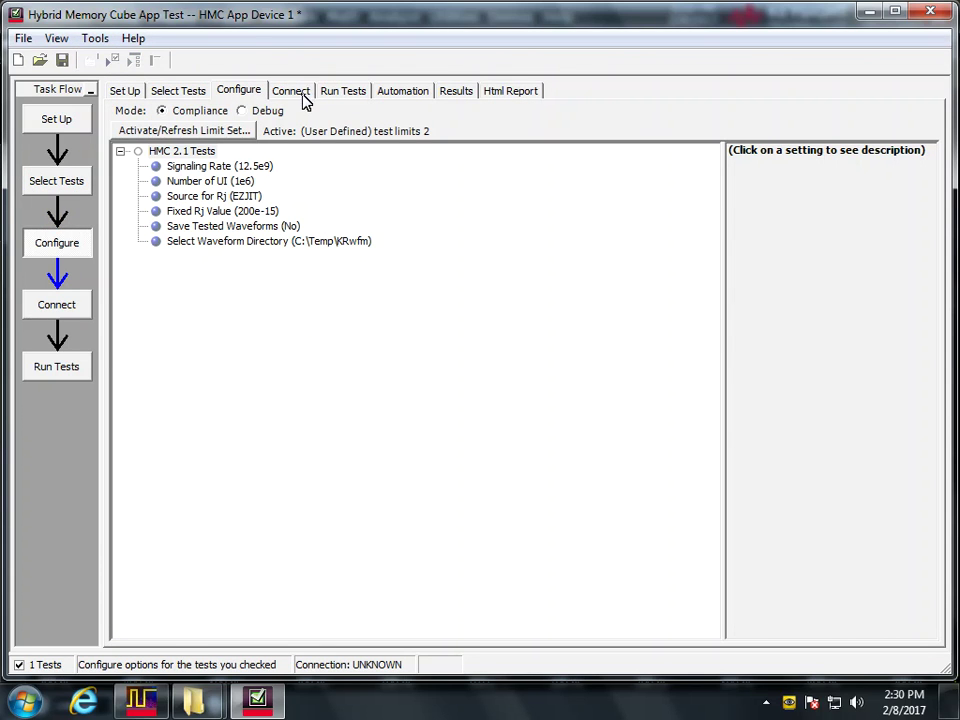
left_click(300, 94)
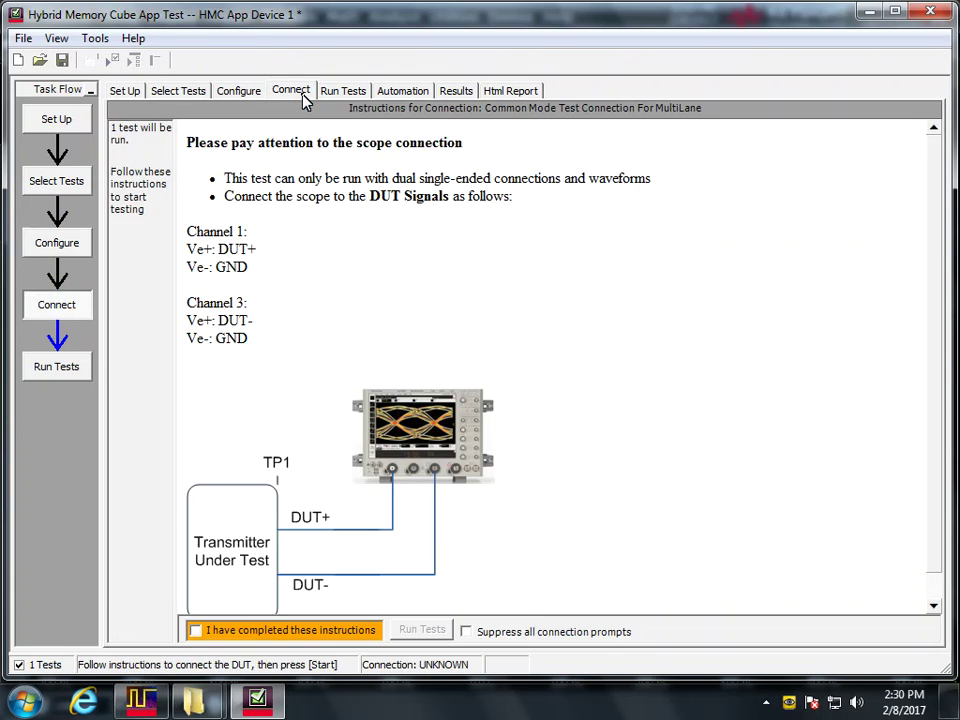
left_click(236, 97)
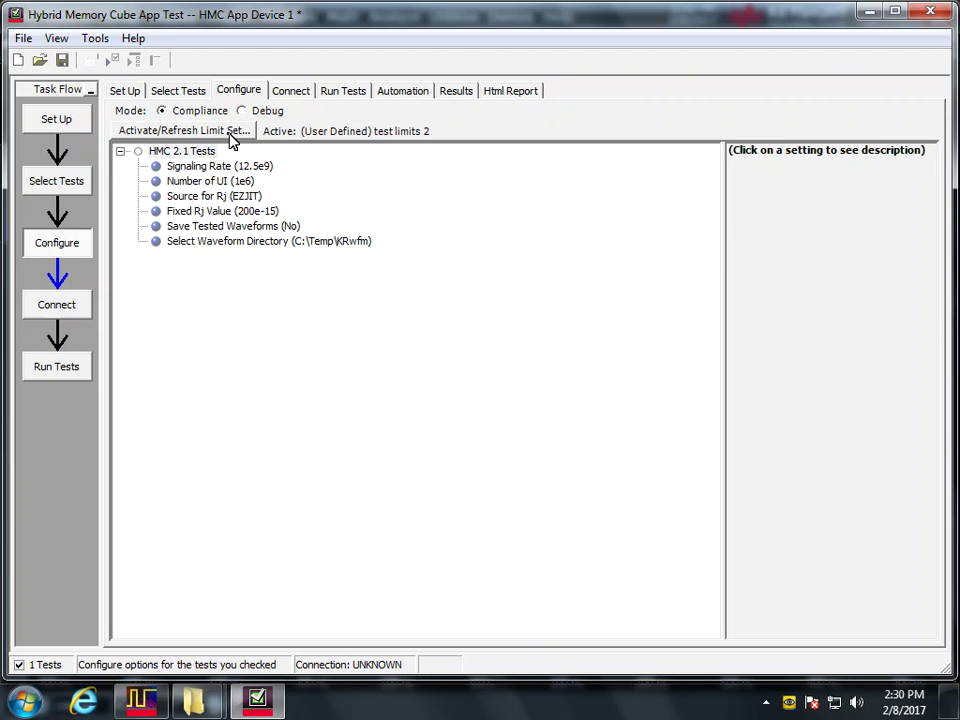
left_click(232, 133)
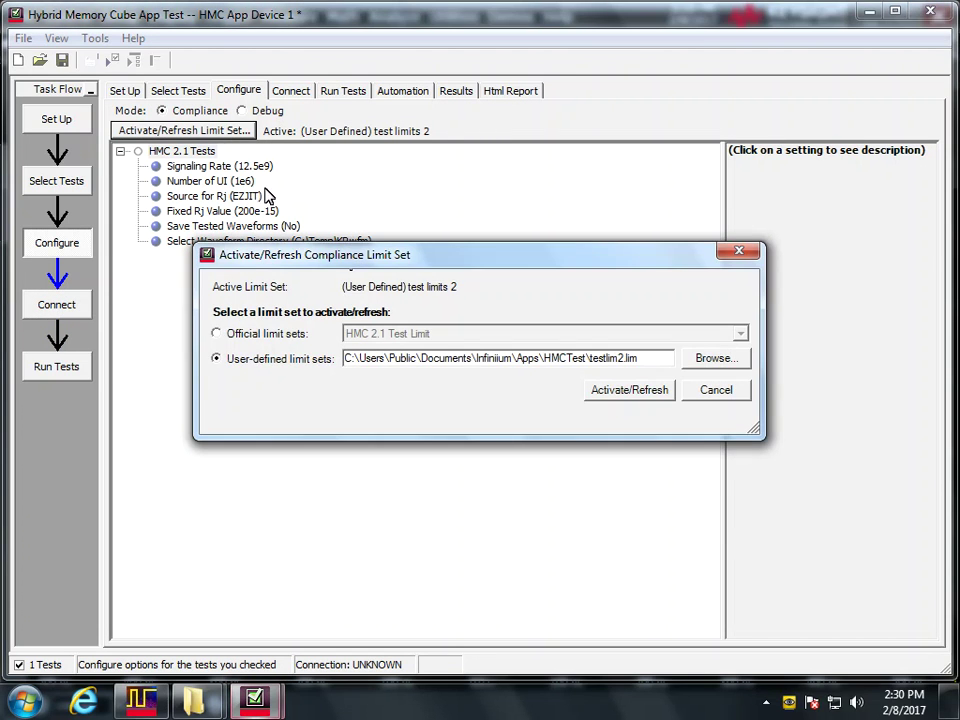
left_click(618, 390)
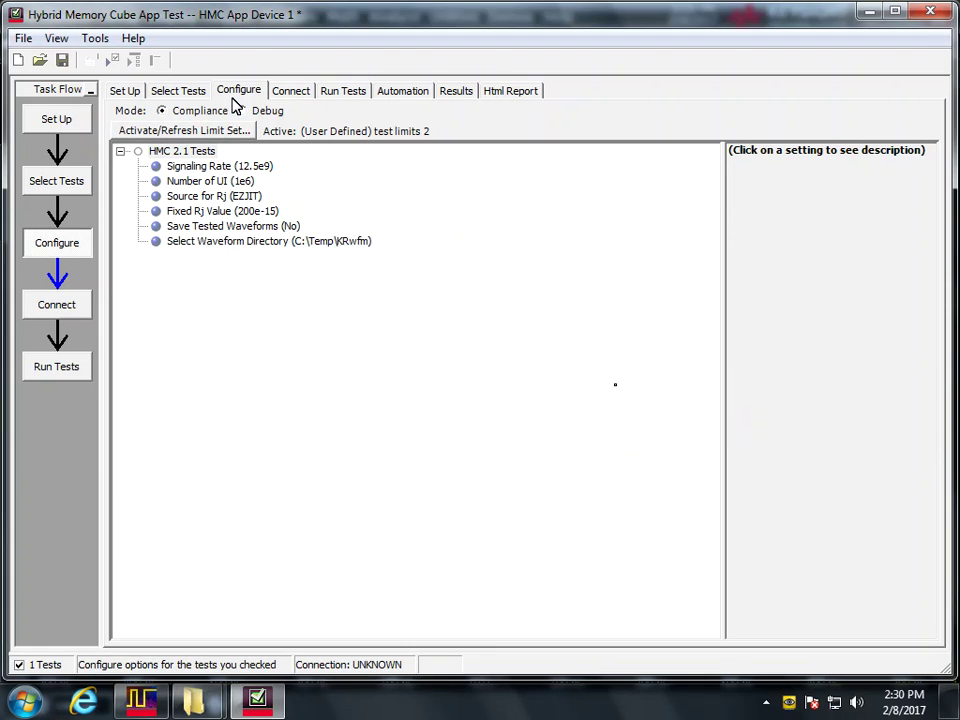
left_click(195, 133)
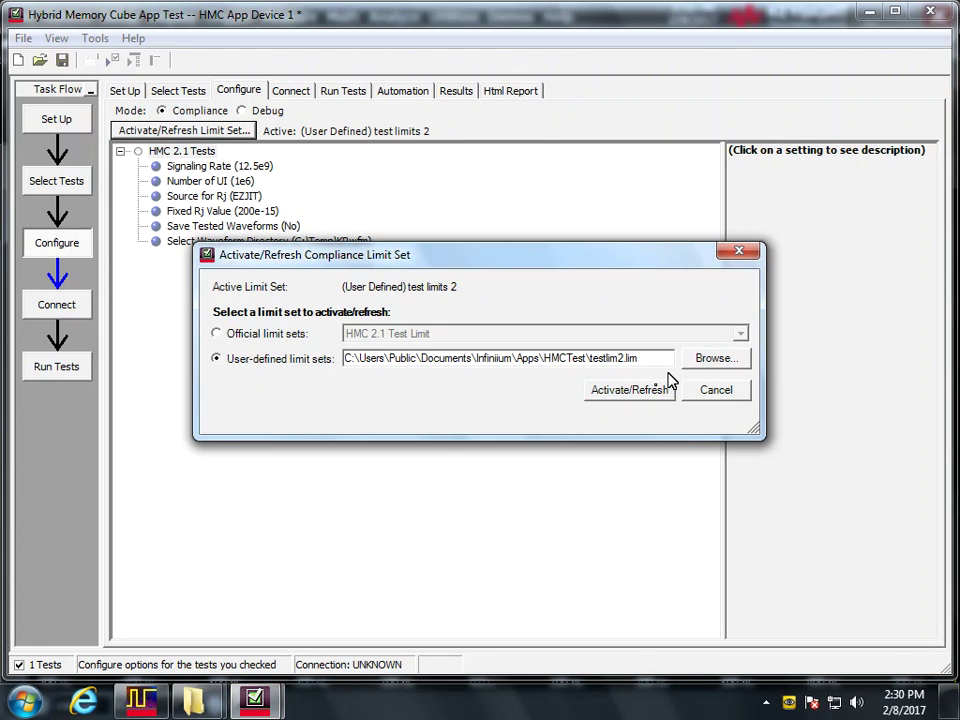
left_click(652, 398)
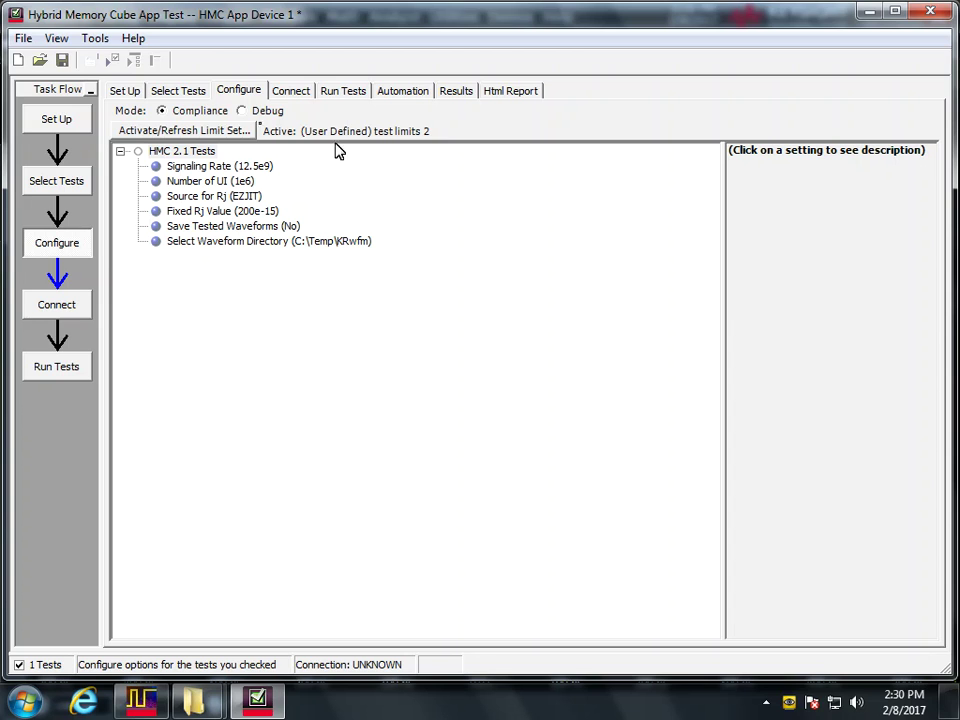
- In Select Tests, confirm DC Common Mode Output Voltage Test's Pass Limits read 200.00–400.00 mV
left_click(175, 91)
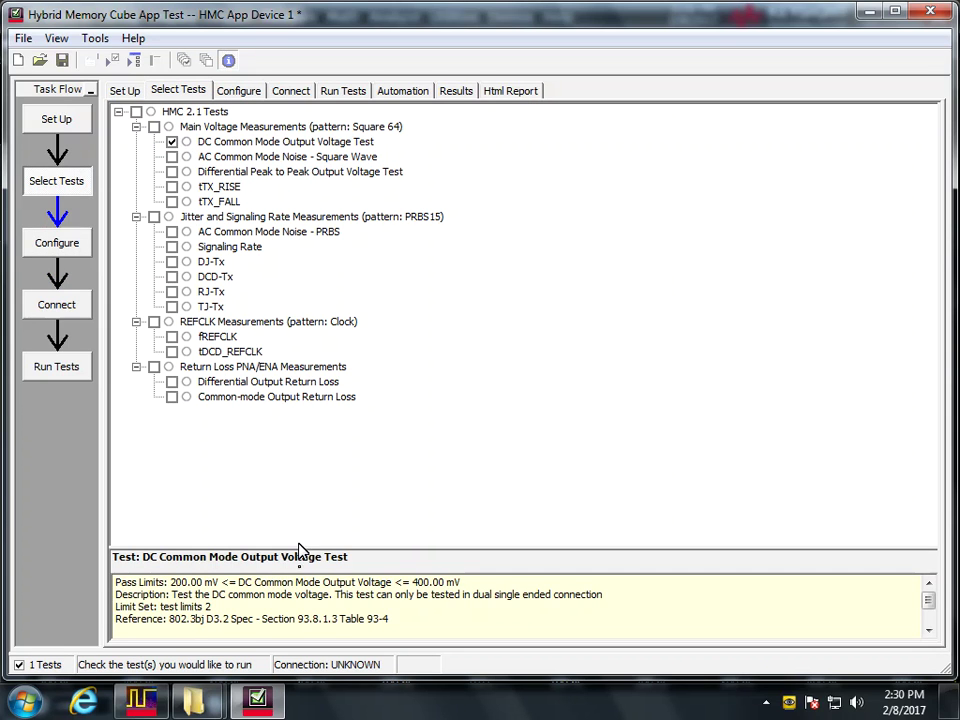
left_click(249, 143)
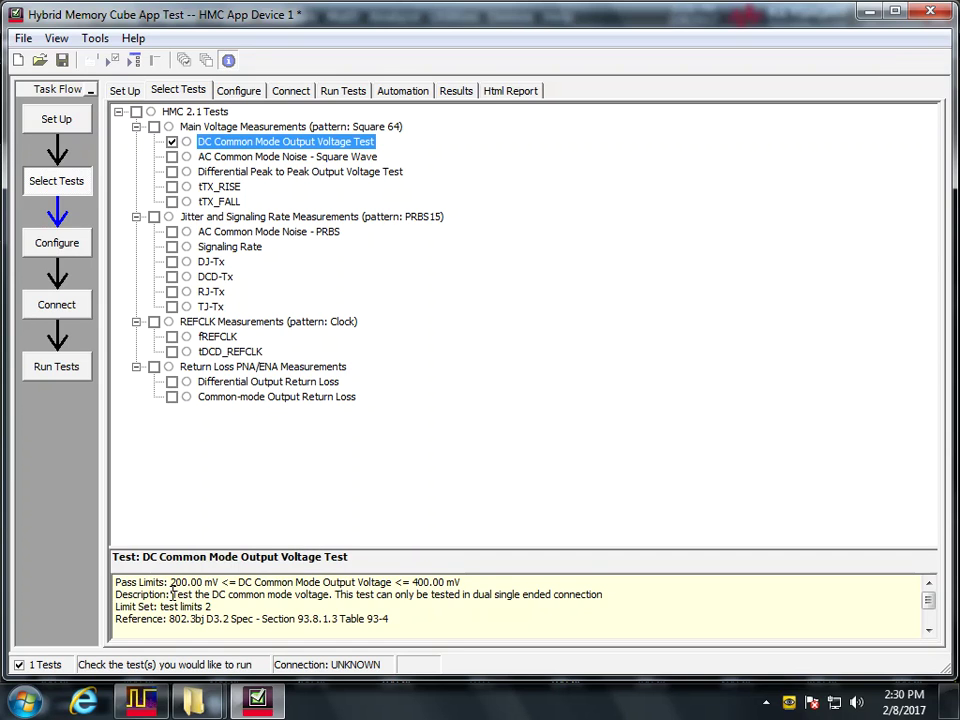
left_click_drag(172, 594, 295, 594)
left_click_drag(474, 584, 115, 583)
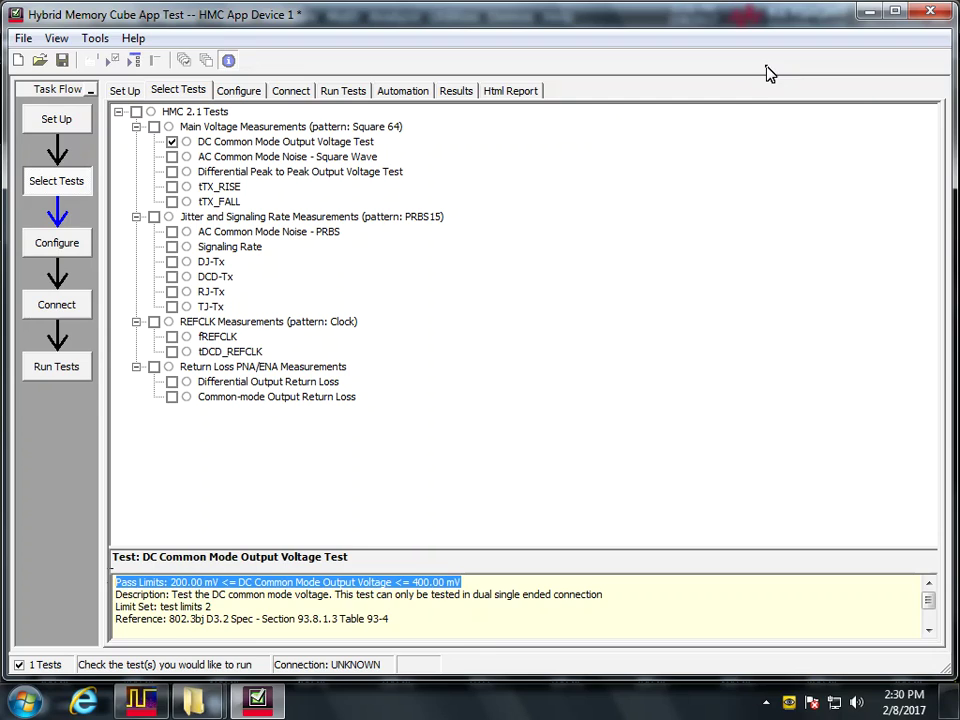